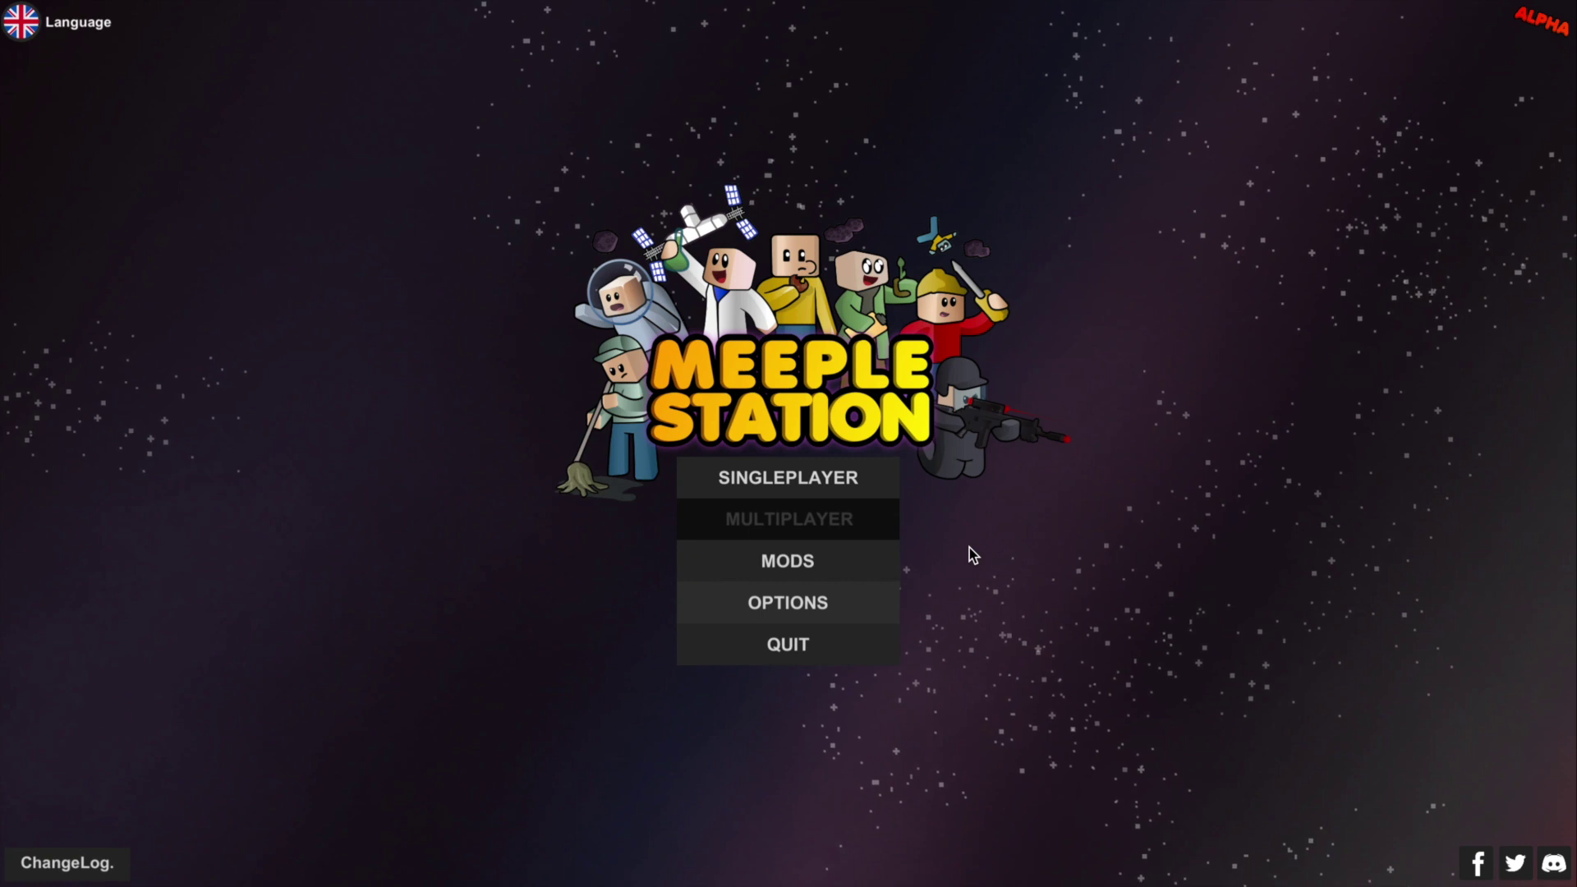
# Step: Open the game's mod browser and view the details of the Brothilium (Globomite factory) mod
pyautogui.click(859, 559)
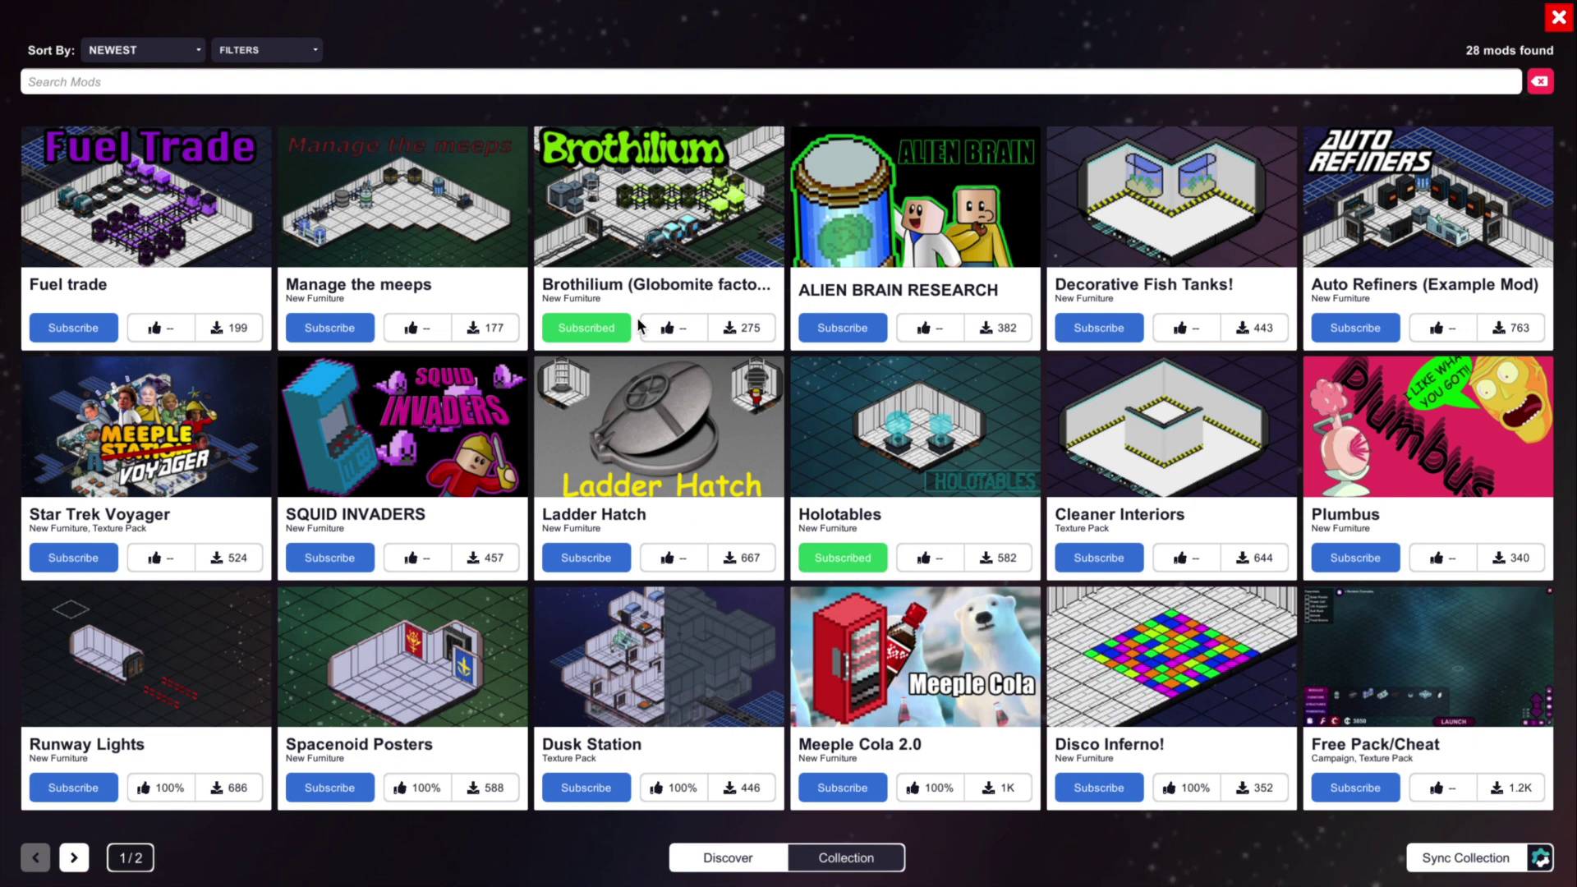
pyautogui.click(615, 220)
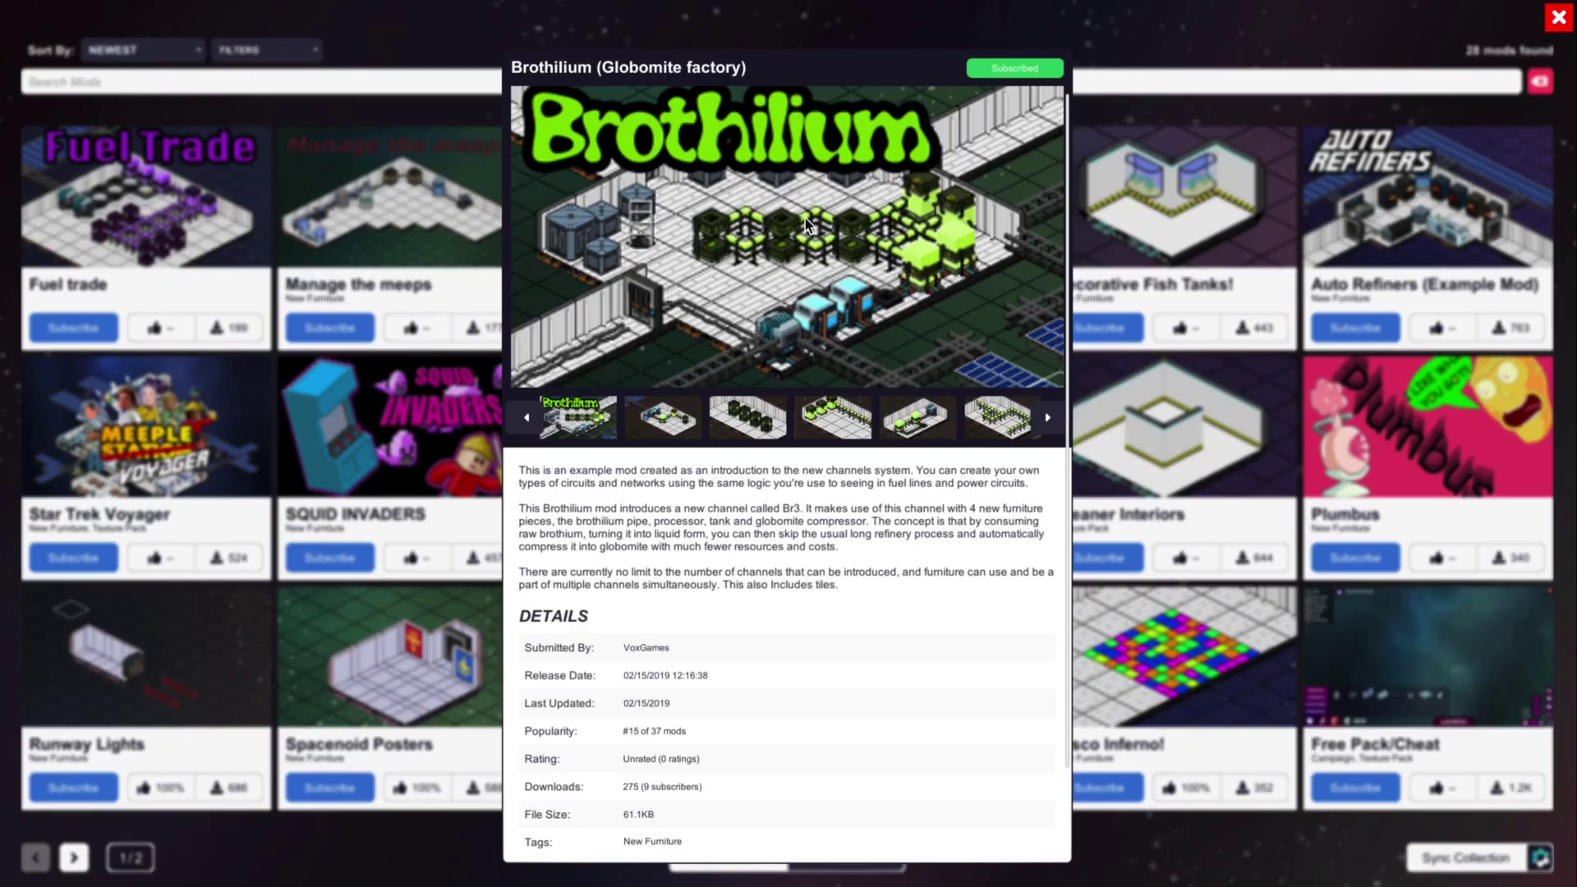
pyautogui.click(1124, 177)
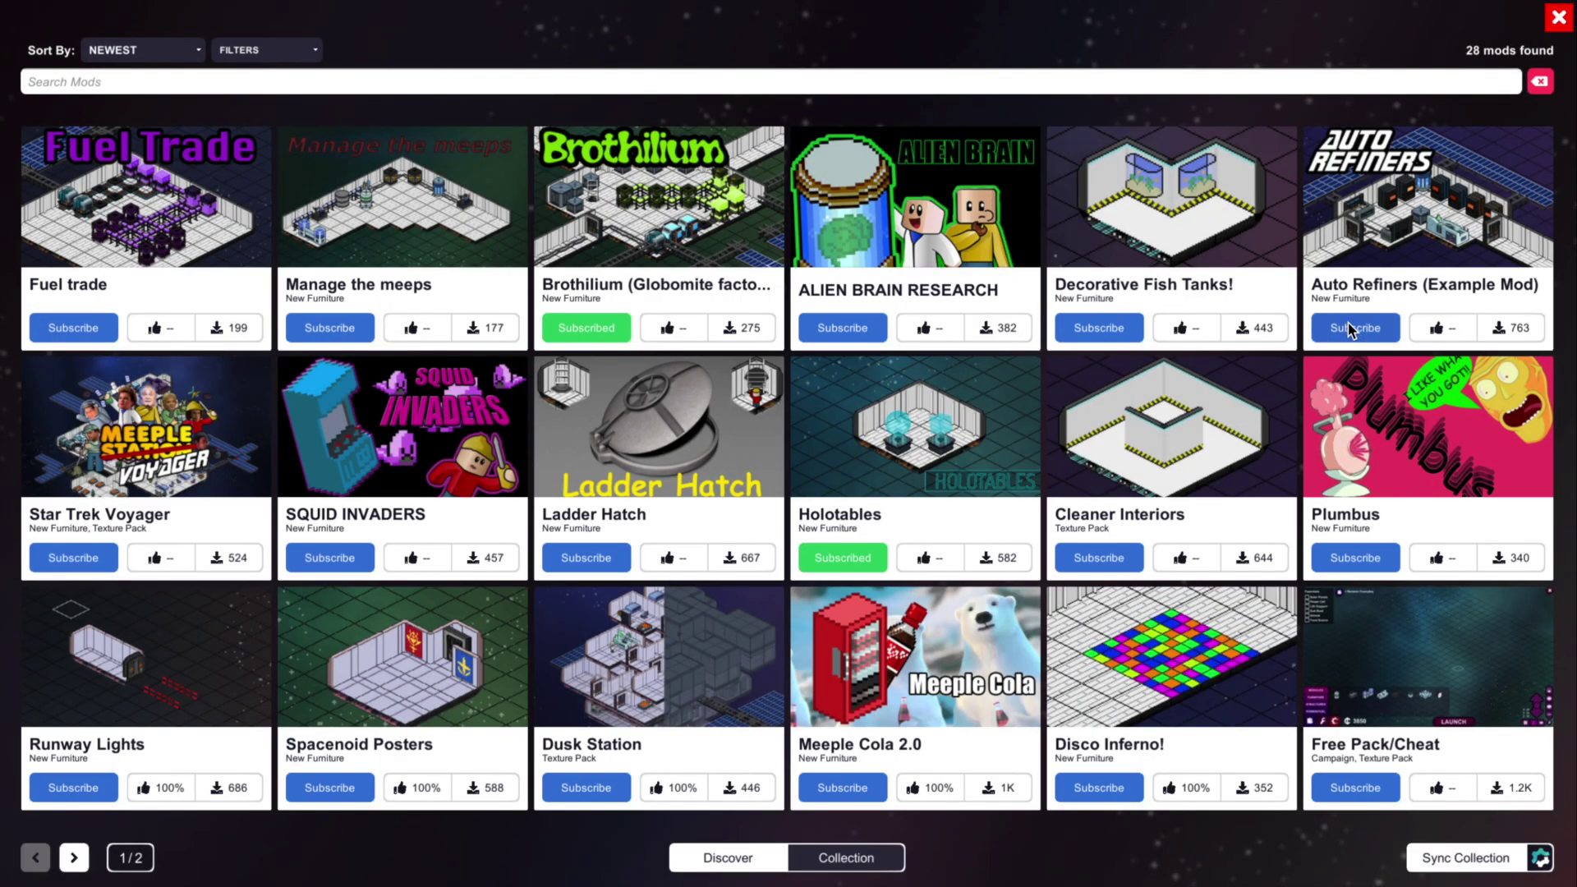
# Step: Deactivate the Auto Refiners (Example Mod) in the mod collection, unsubscribe from it and return to the Discover view
pyautogui.click(846, 858)
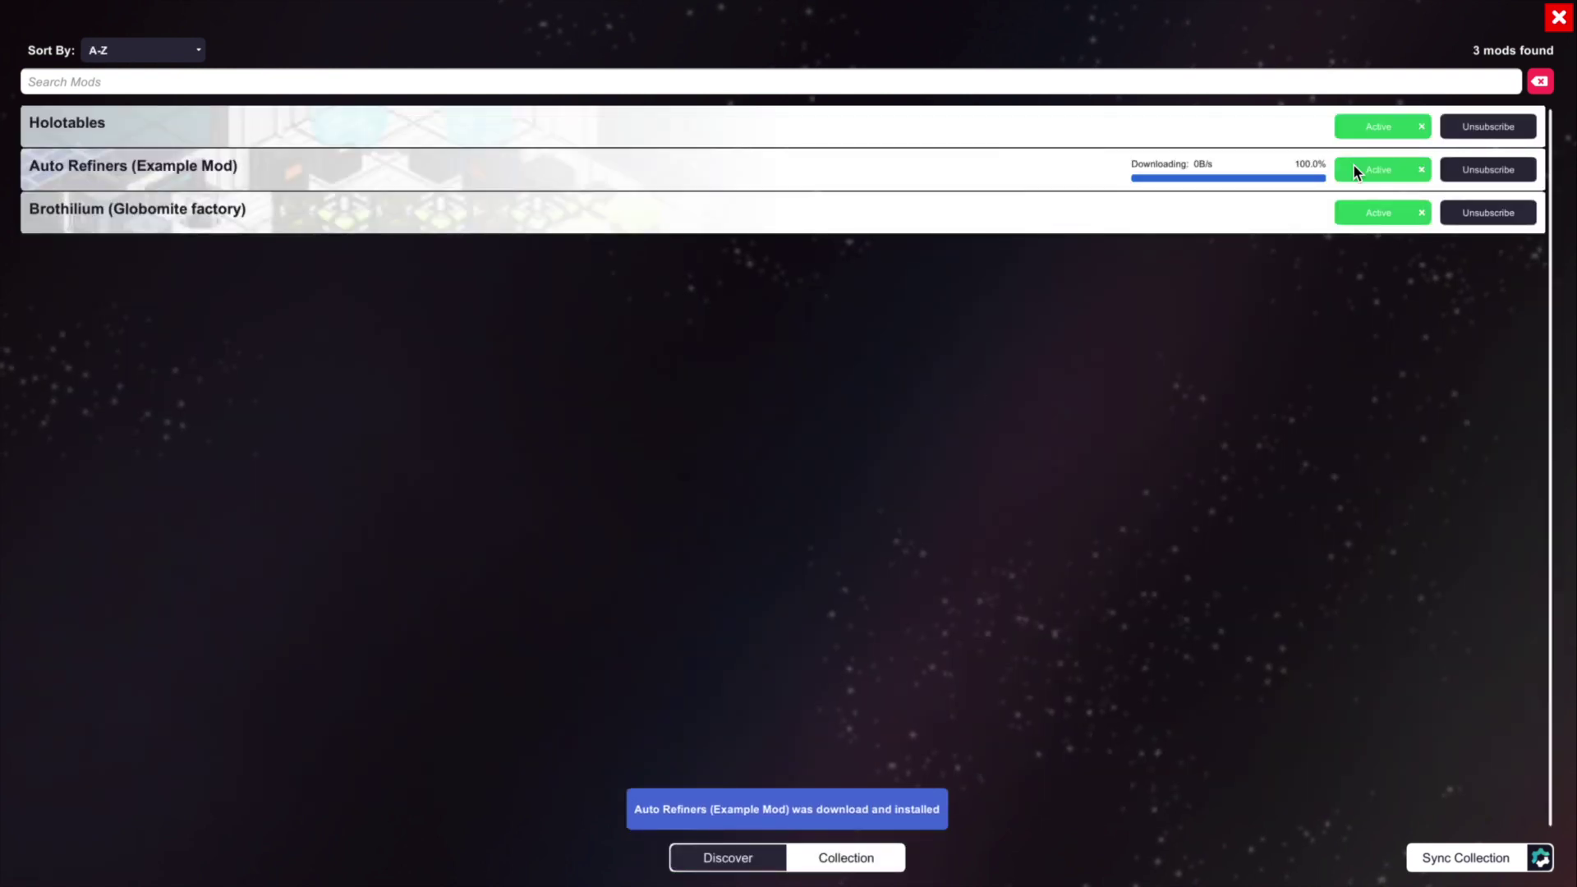
pyautogui.click(1388, 171)
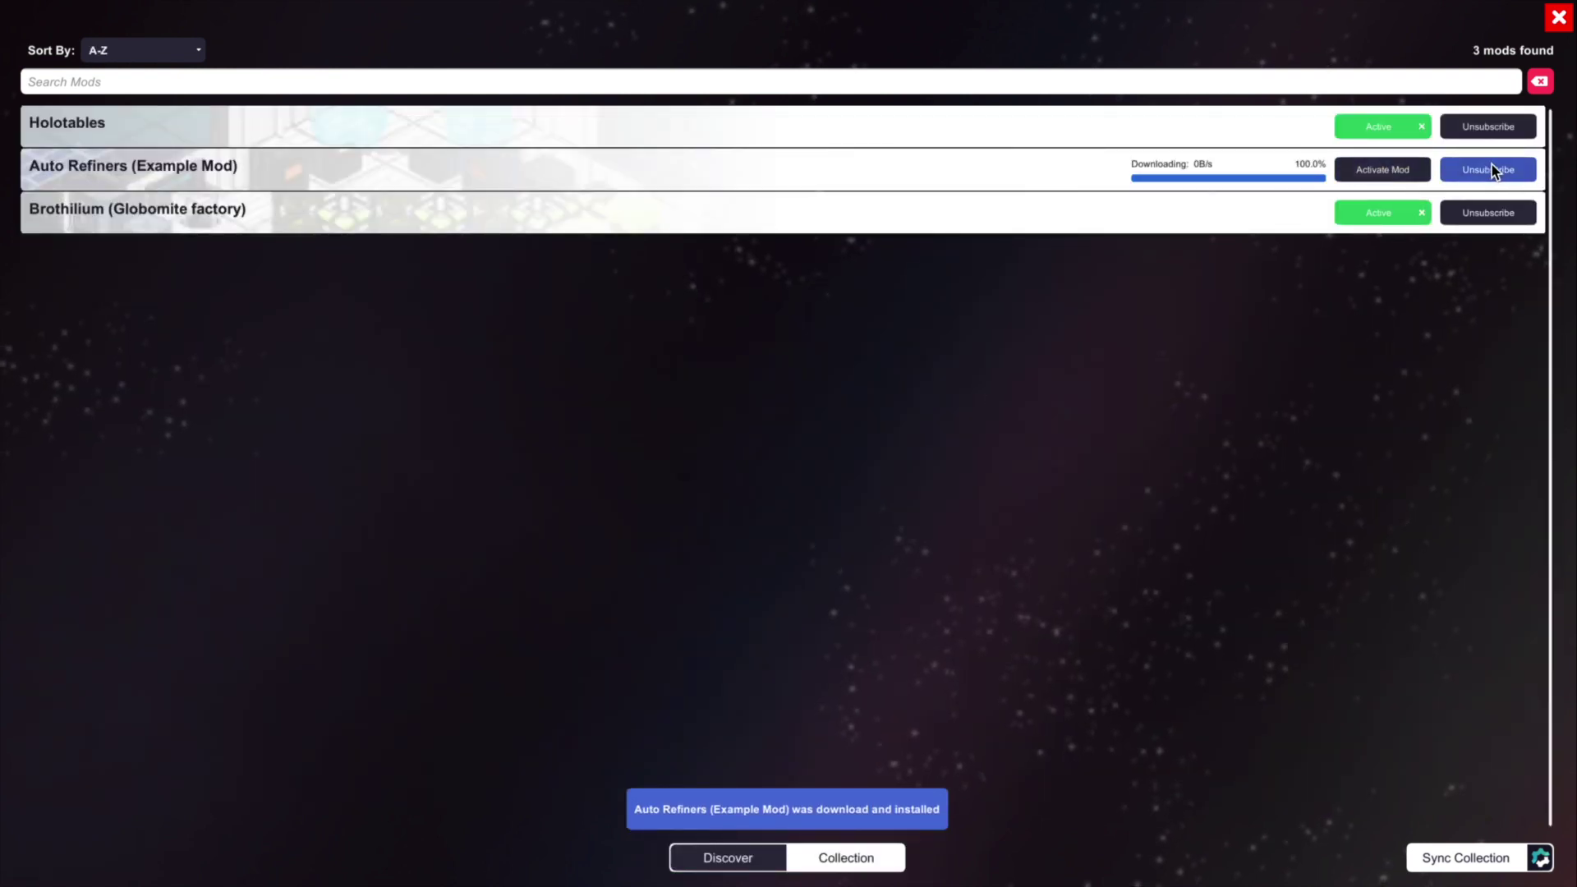
pyautogui.click(1521, 169)
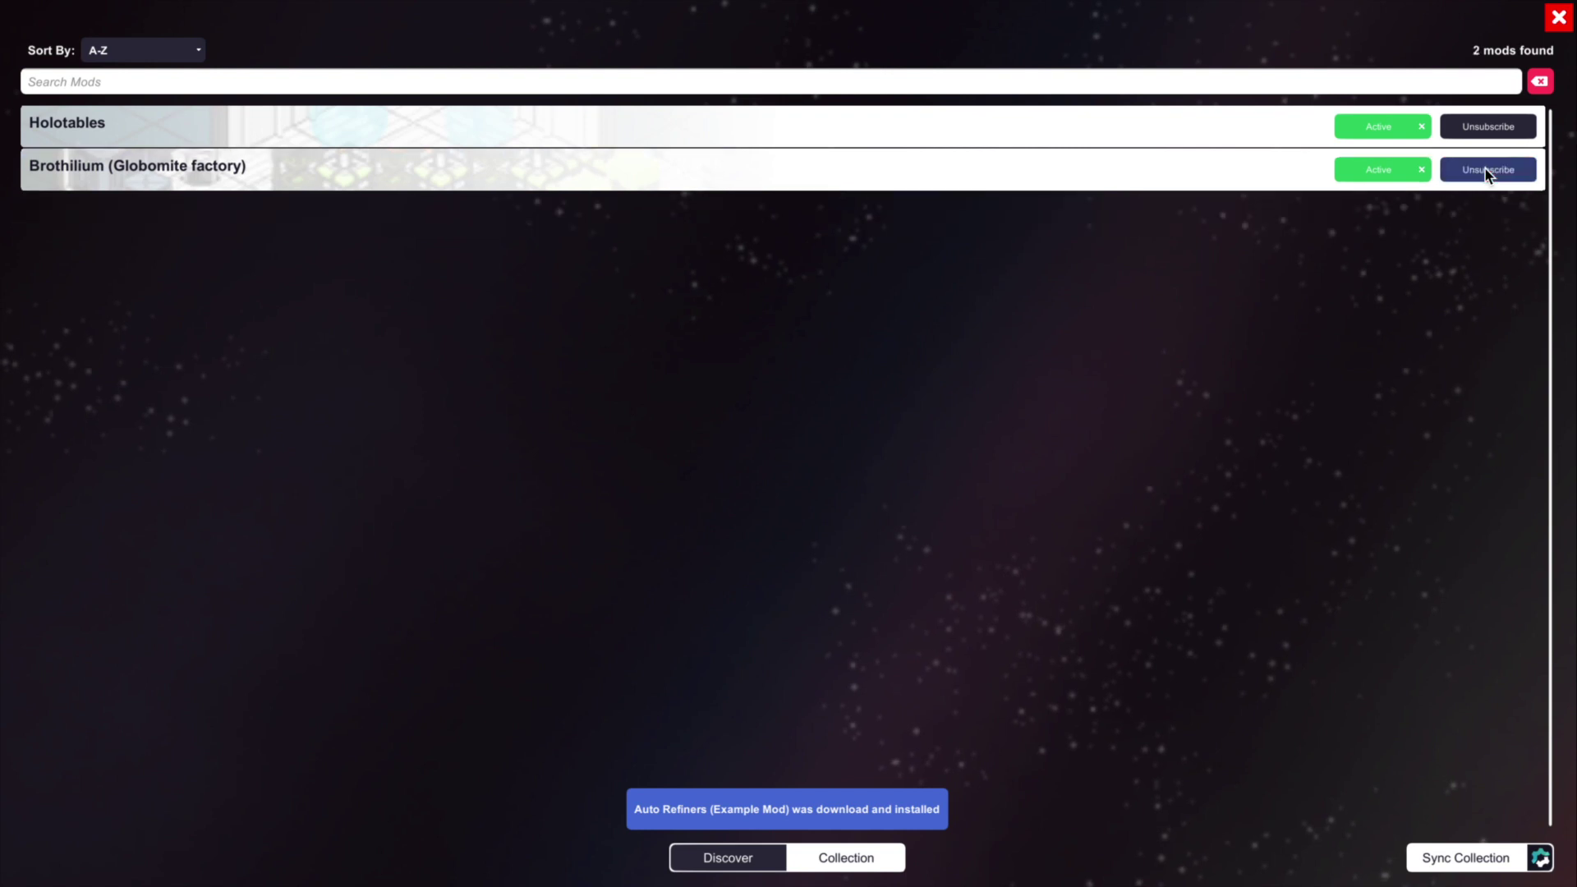
pyautogui.click(728, 858)
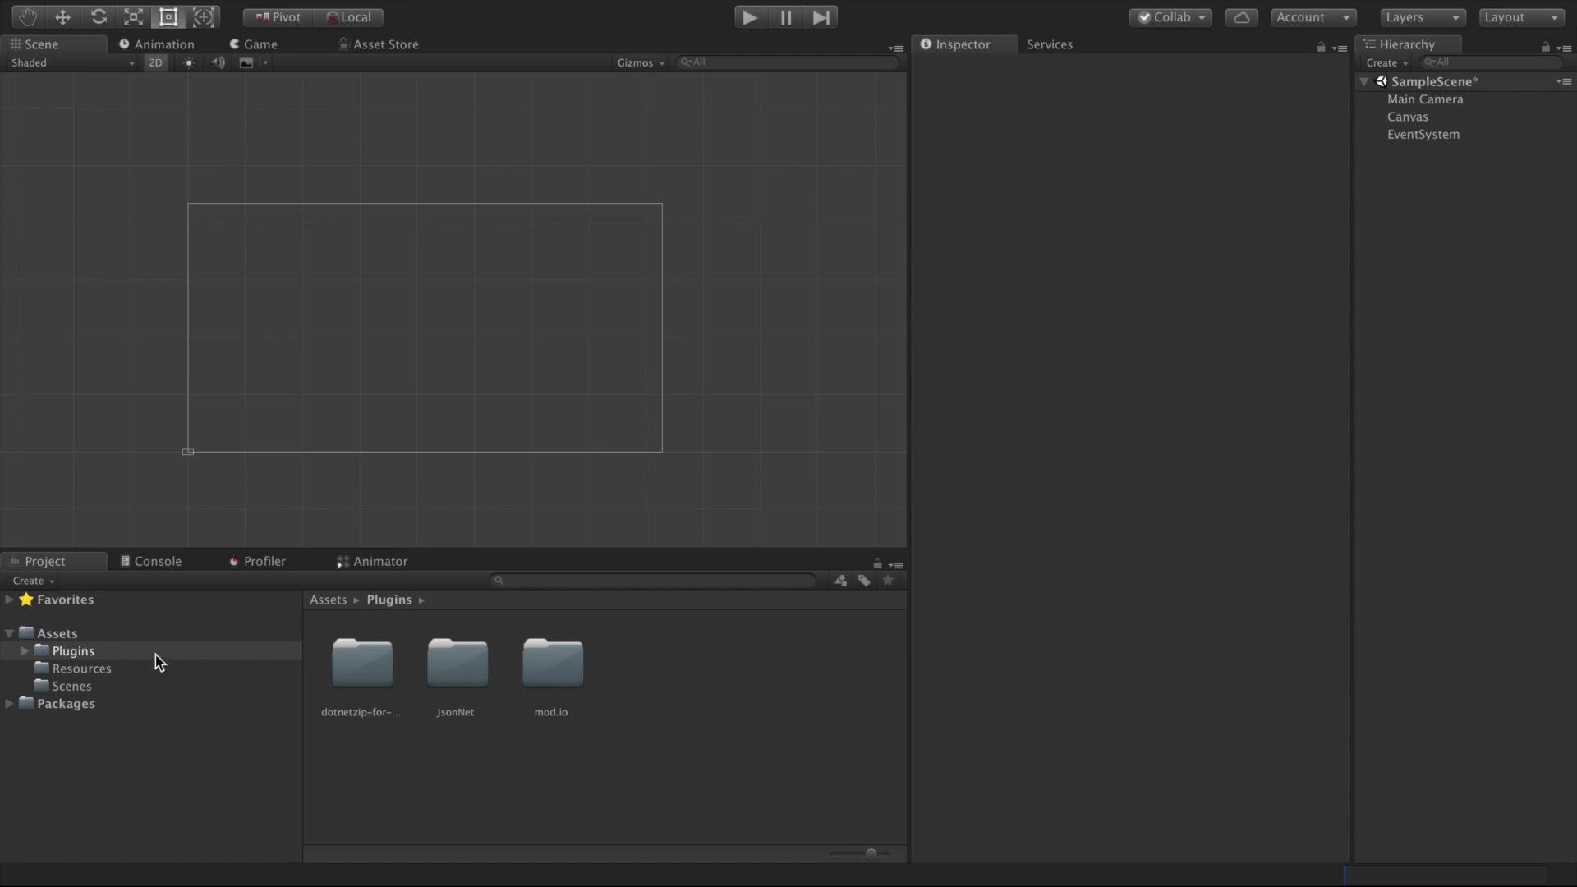
# Step: In the Unity editor, add the _ModBrowser prefab from Plugins/mod.io/Mod Browser/Prefabs to the scene as a child of the Canvas
pyautogui.click(23, 653)
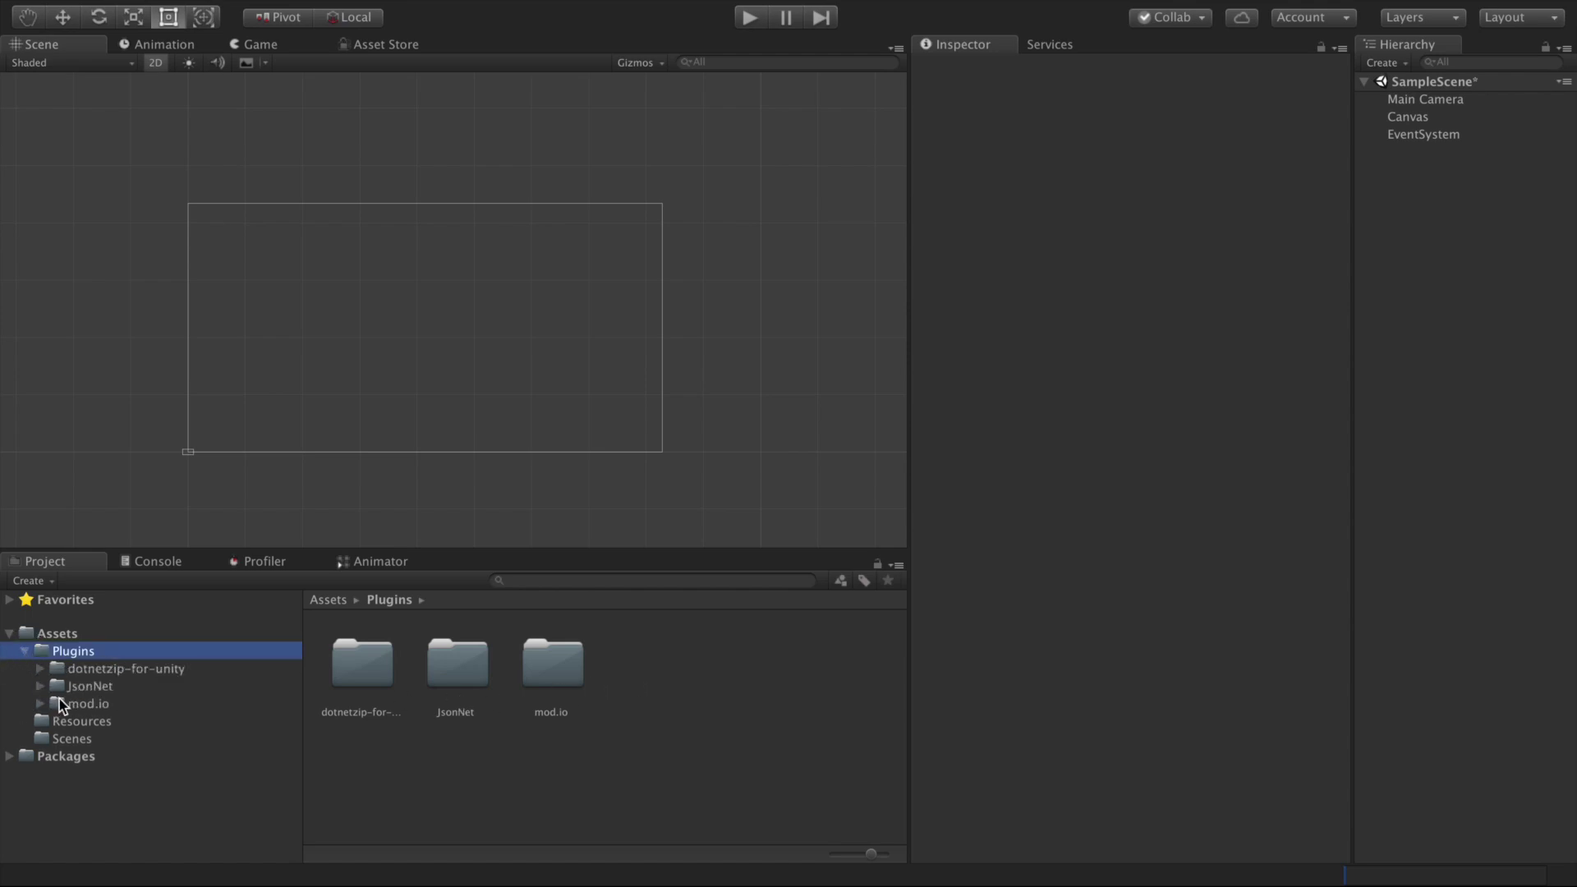
pyautogui.click(41, 704)
pyautogui.click(56, 740)
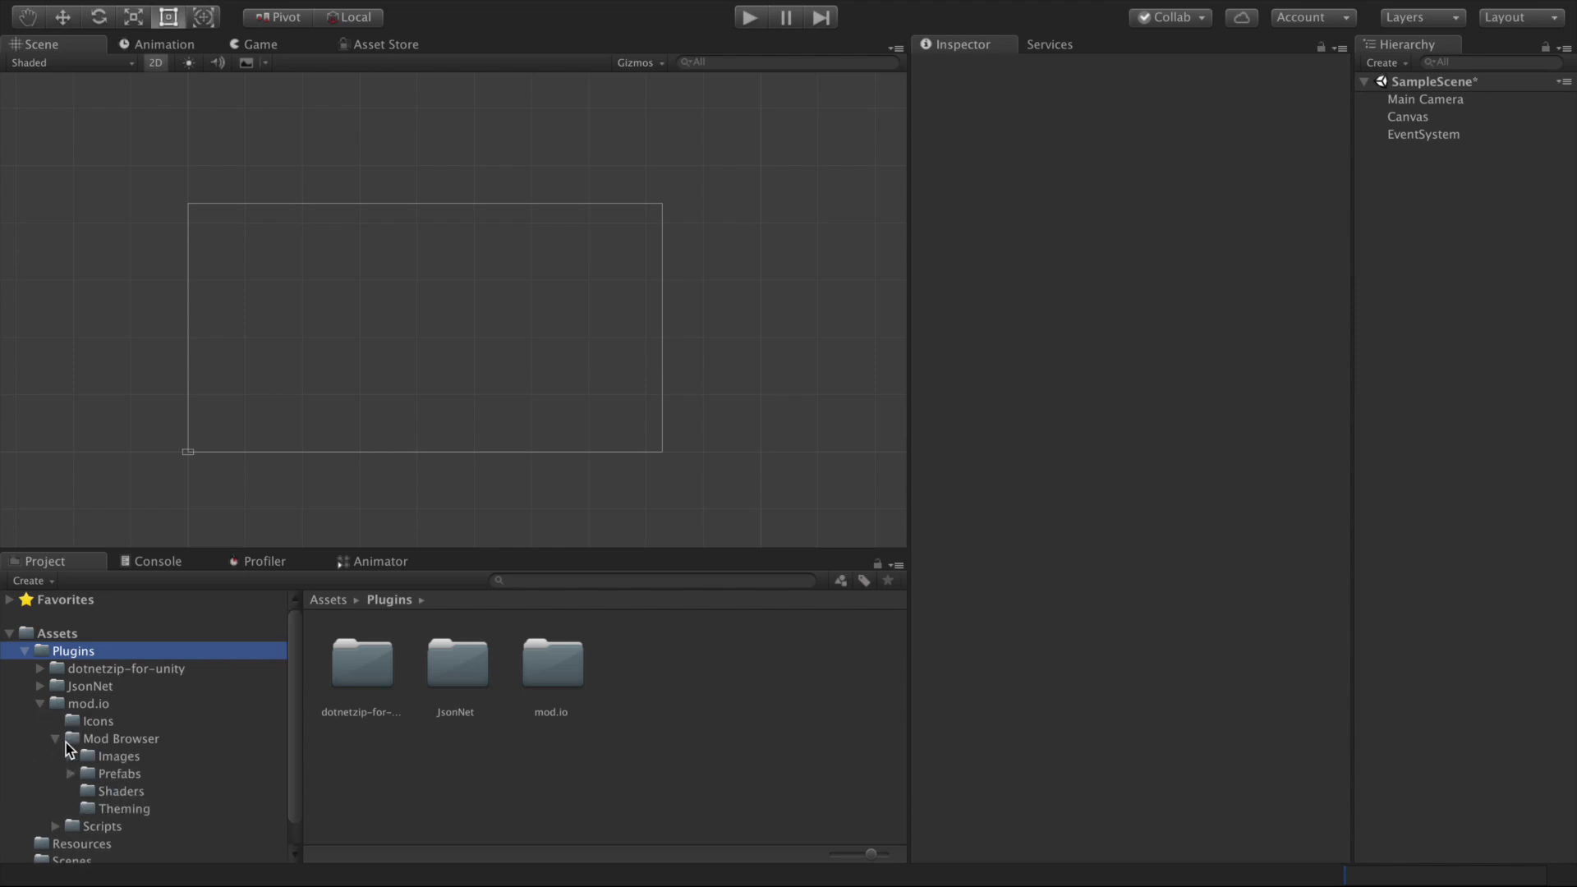
pyautogui.click(115, 774)
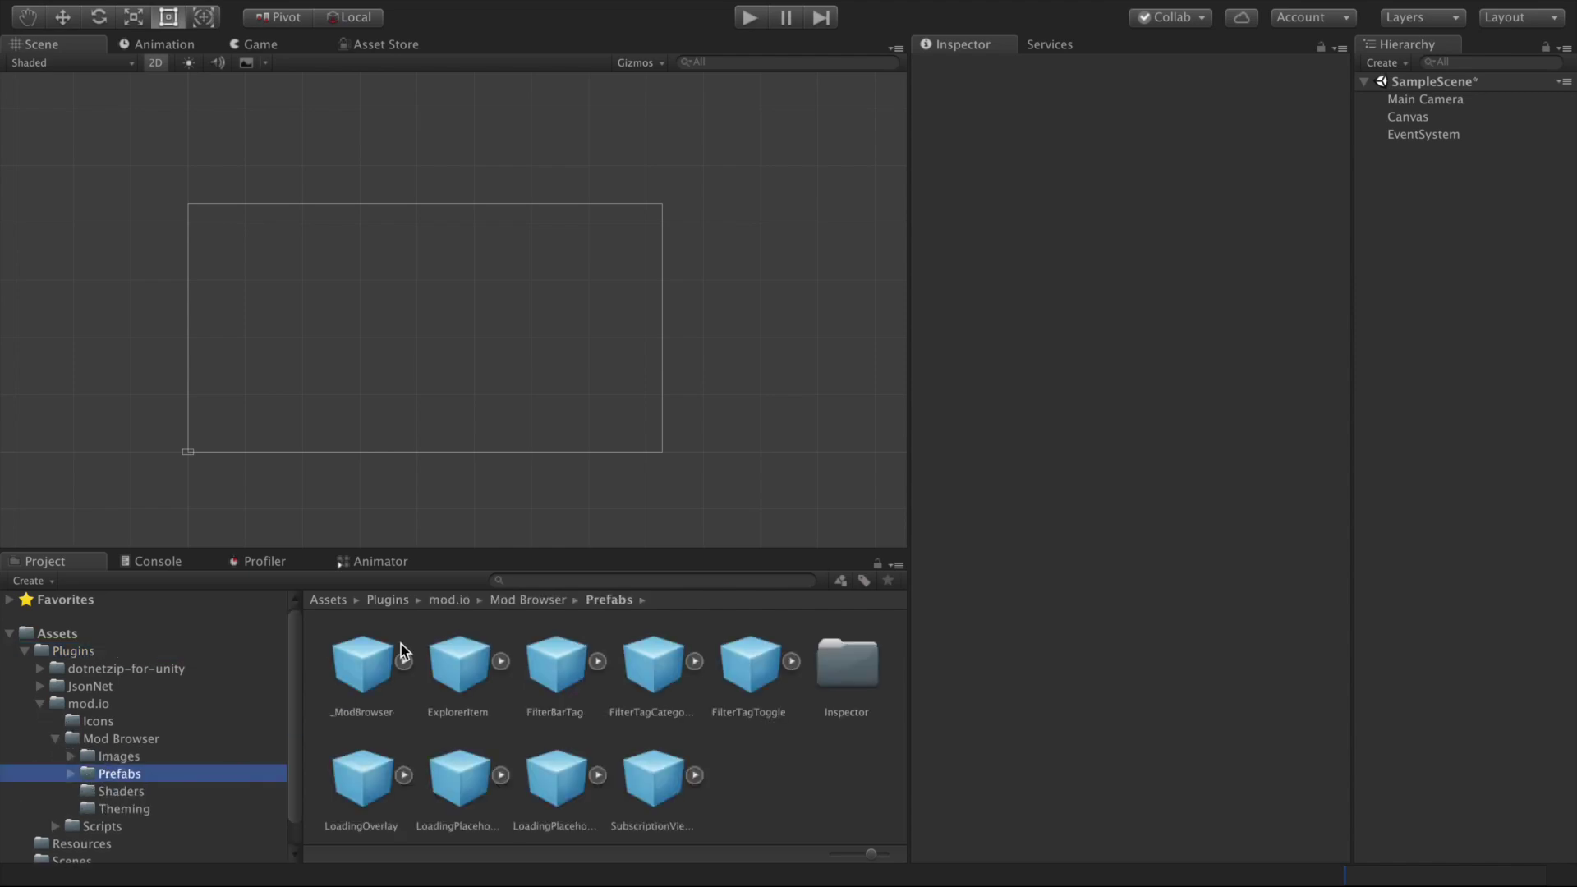
pyautogui.moveTo(369, 662); pyautogui.dragTo(1408, 119)
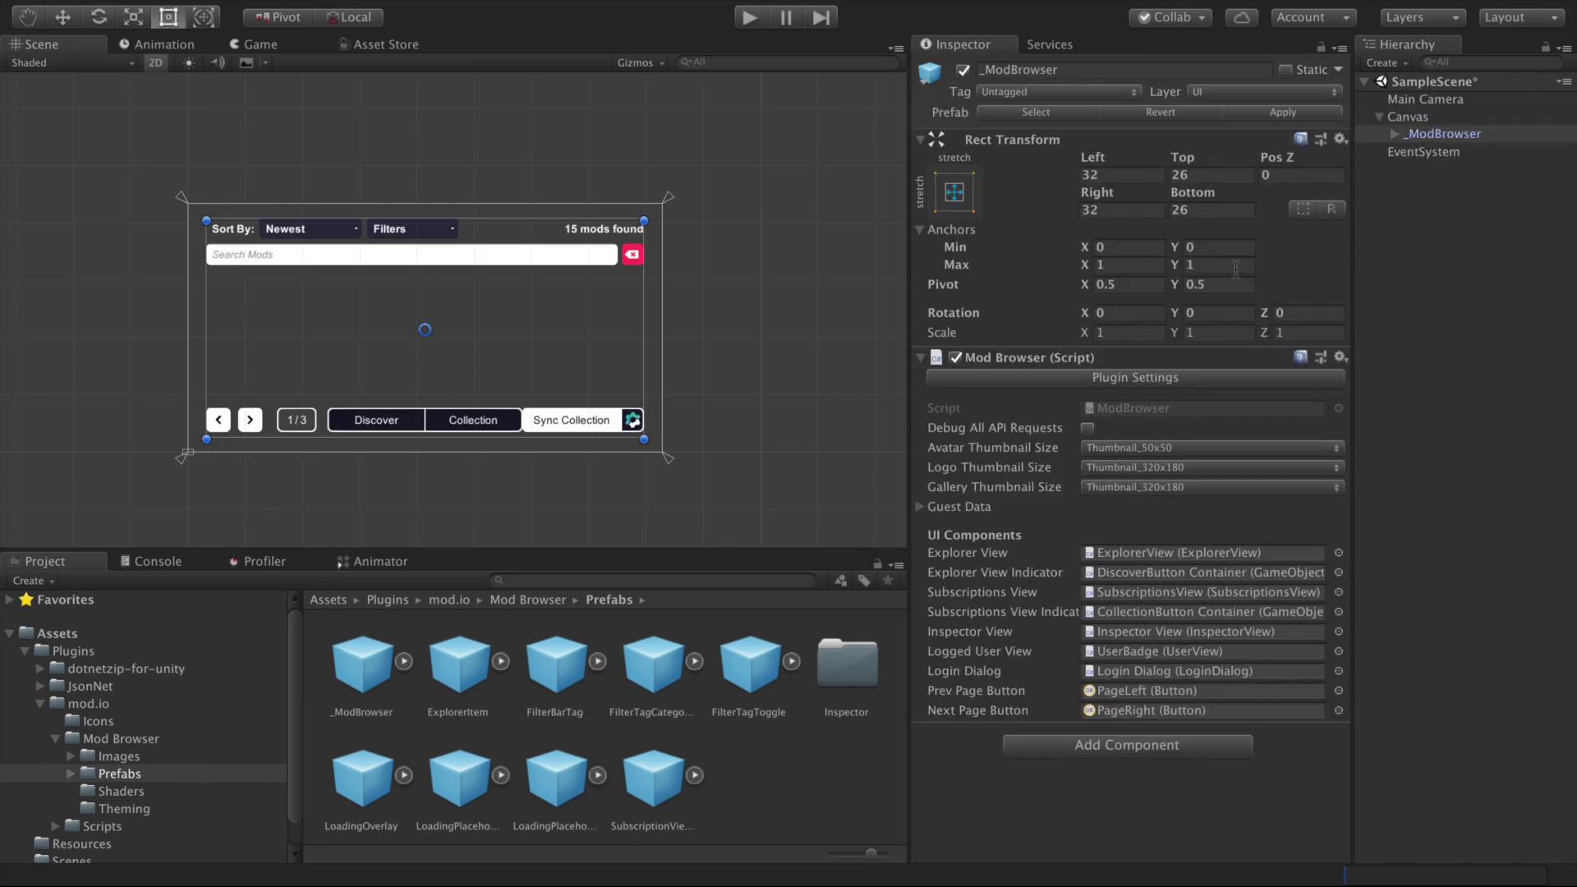
# Step: In the Mod Browser's plugin settings, set the Game Id to 171 and paste the game API key
pyautogui.click(1210, 384)
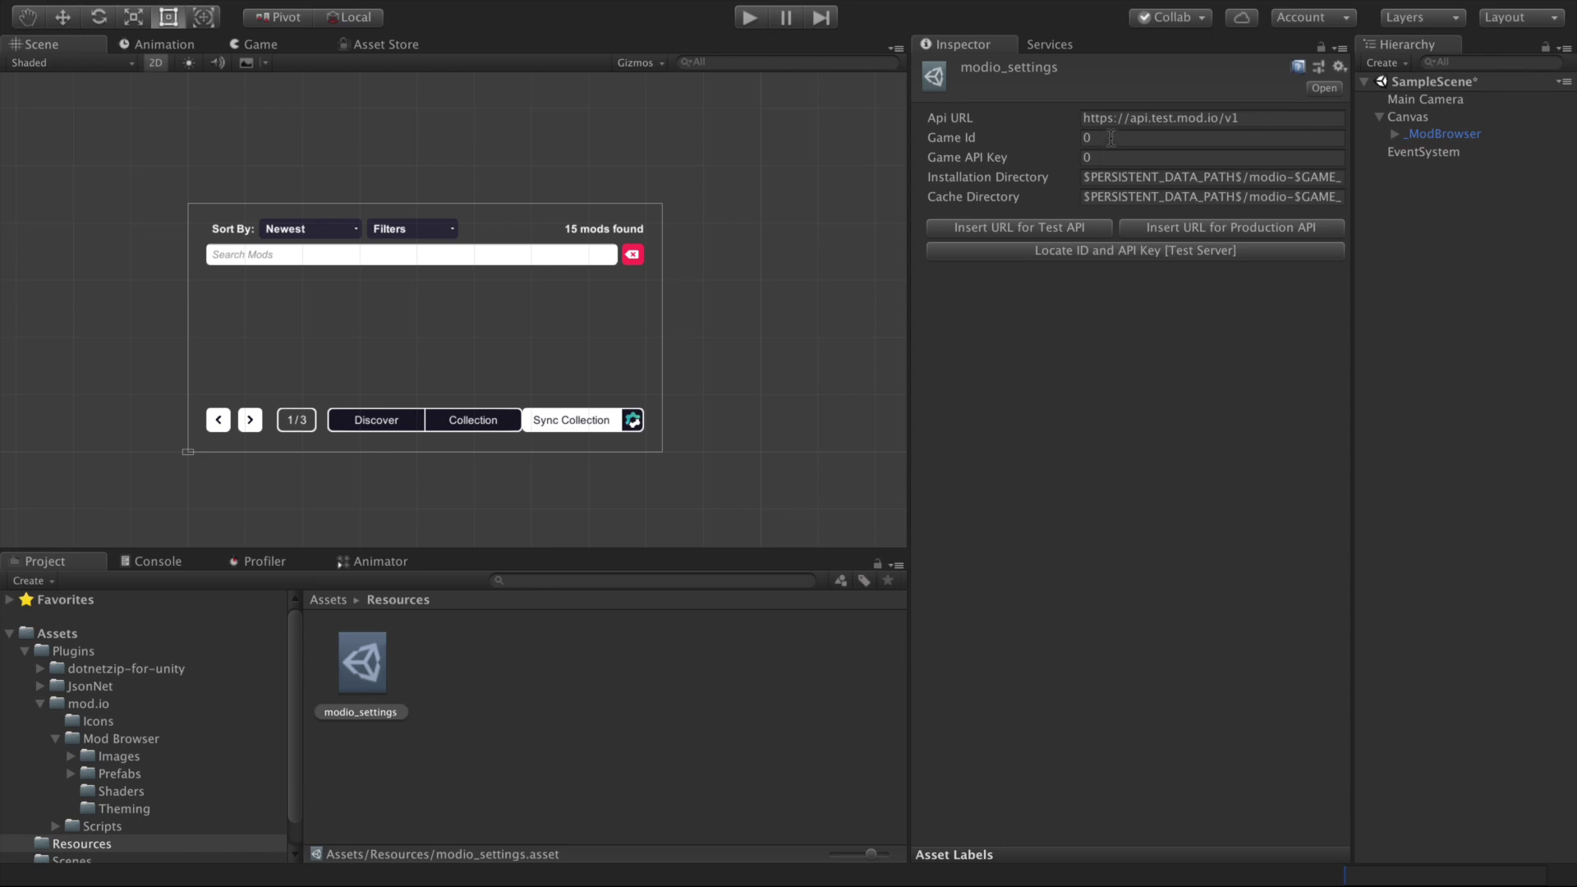
pyautogui.click(1111, 138)
pyautogui.write('171')
pyautogui.click(1127, 150)
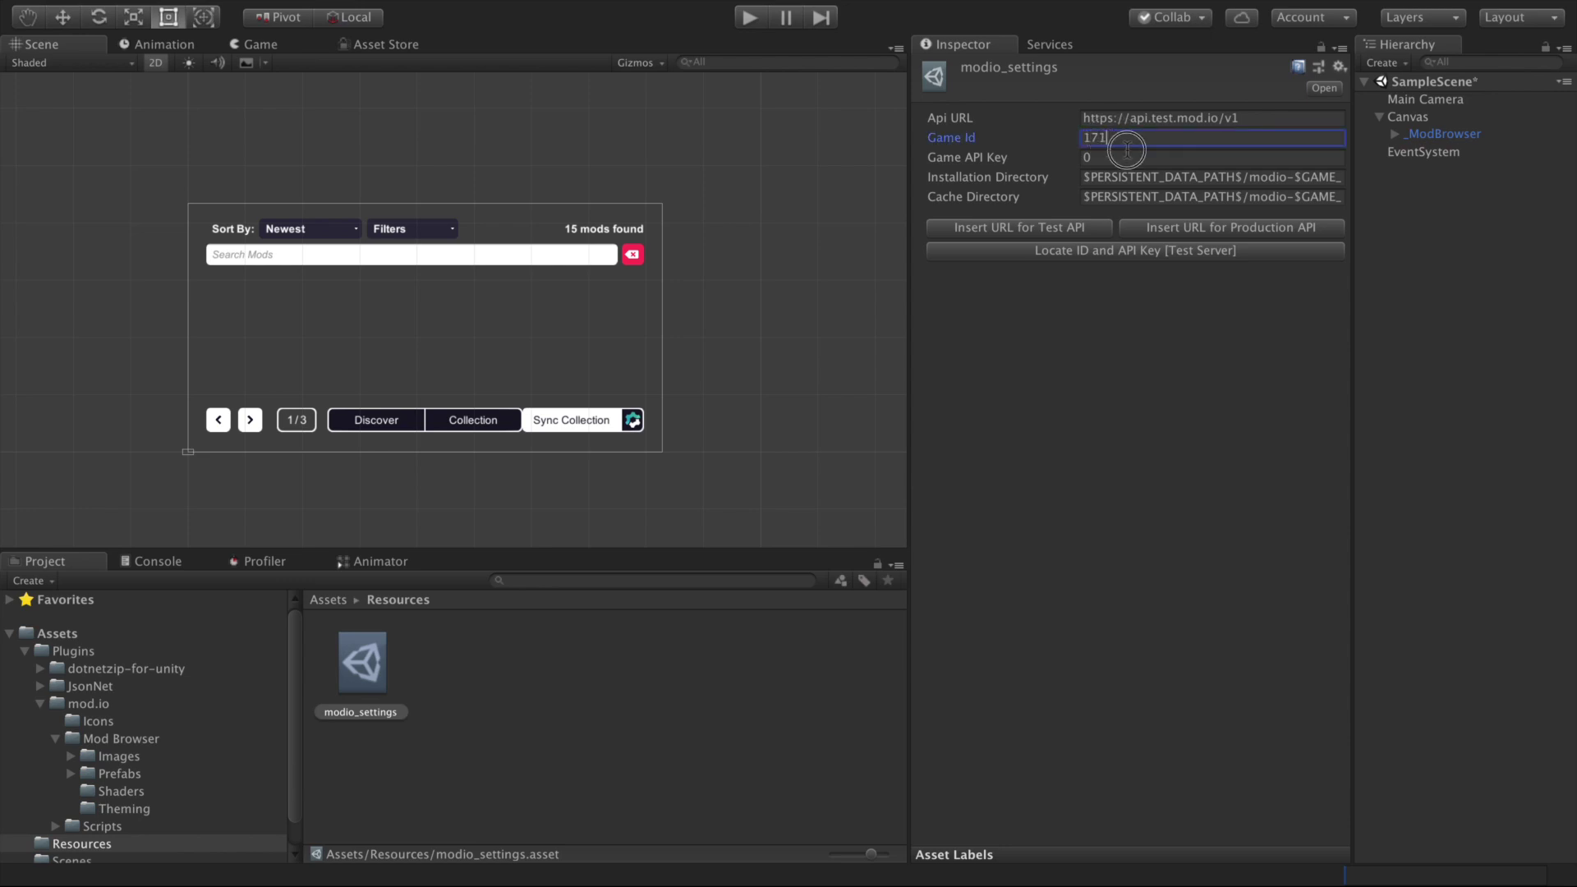
pyautogui.hotkey('ctrl', 'v')
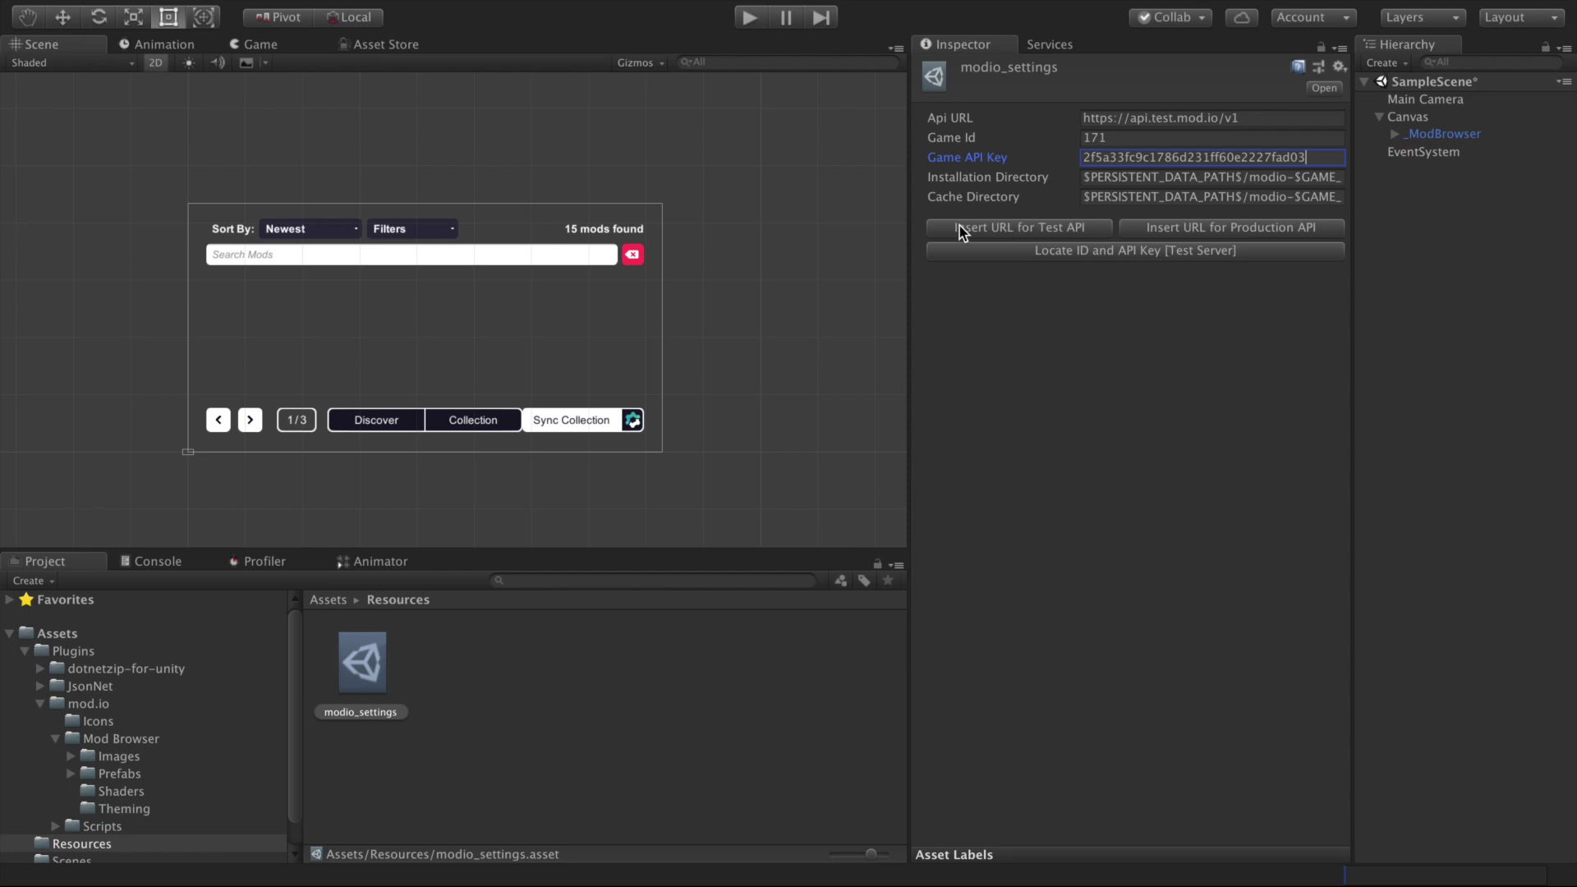
pyautogui.click(1122, 139)
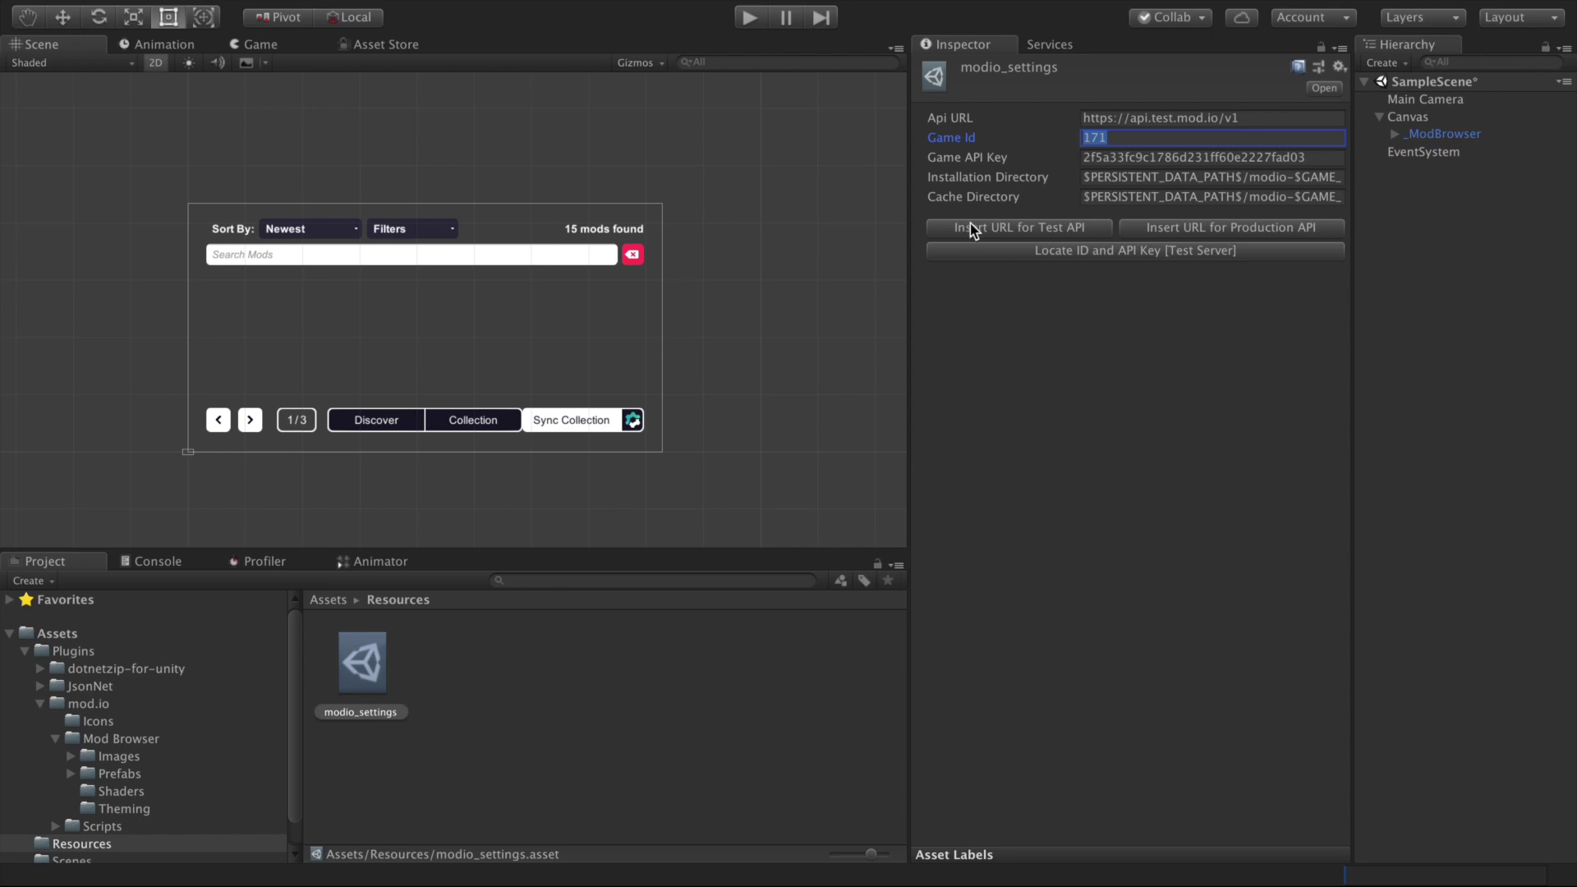
pyautogui.click(947, 236)
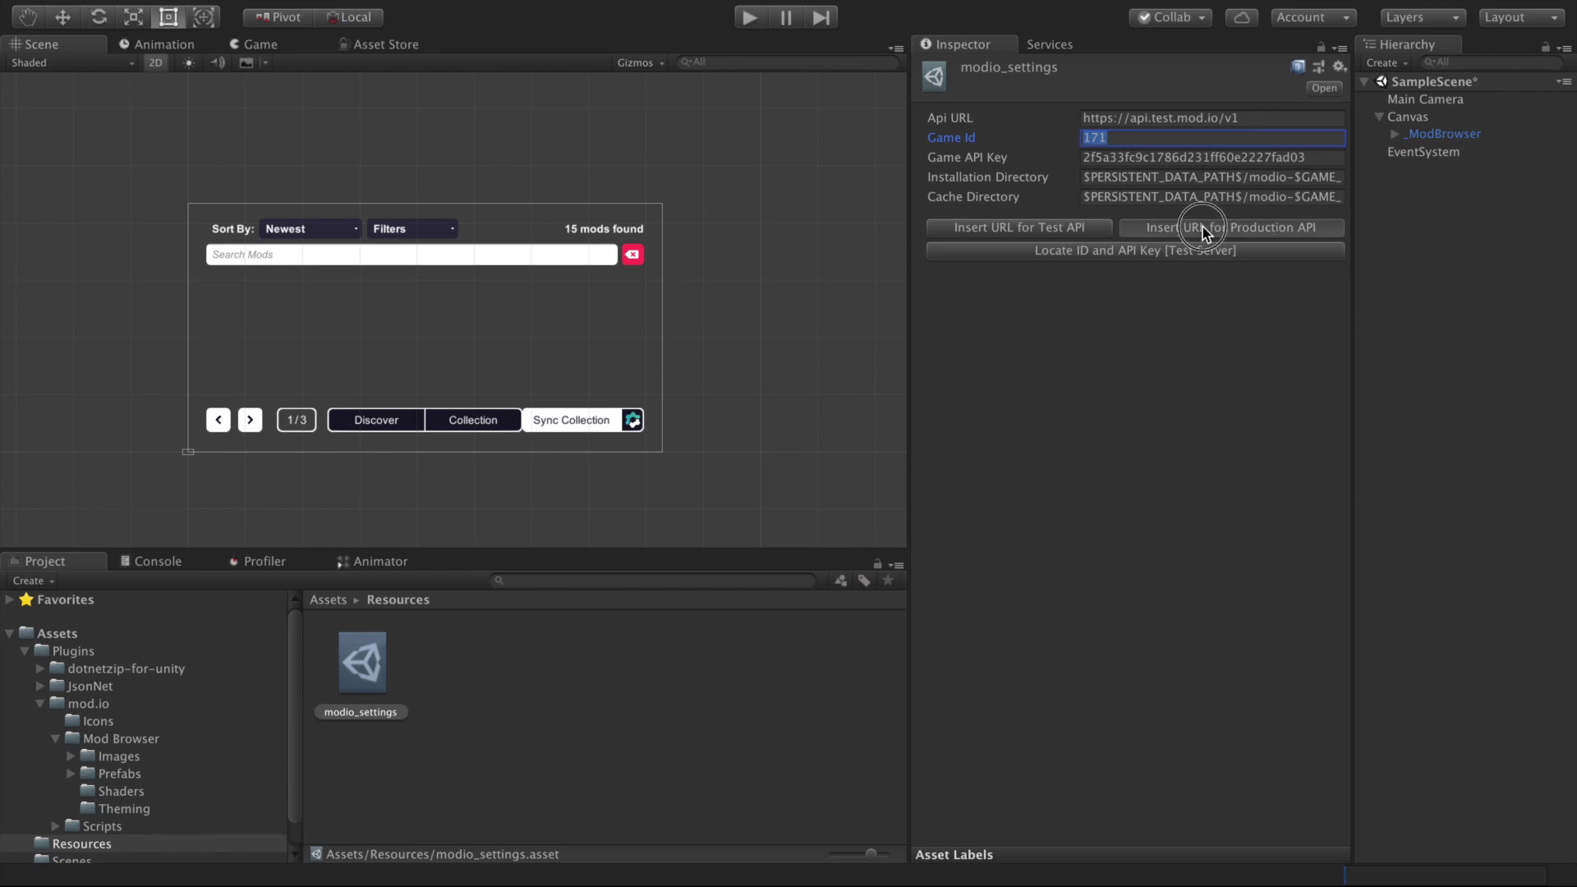
pyautogui.click(1293, 231)
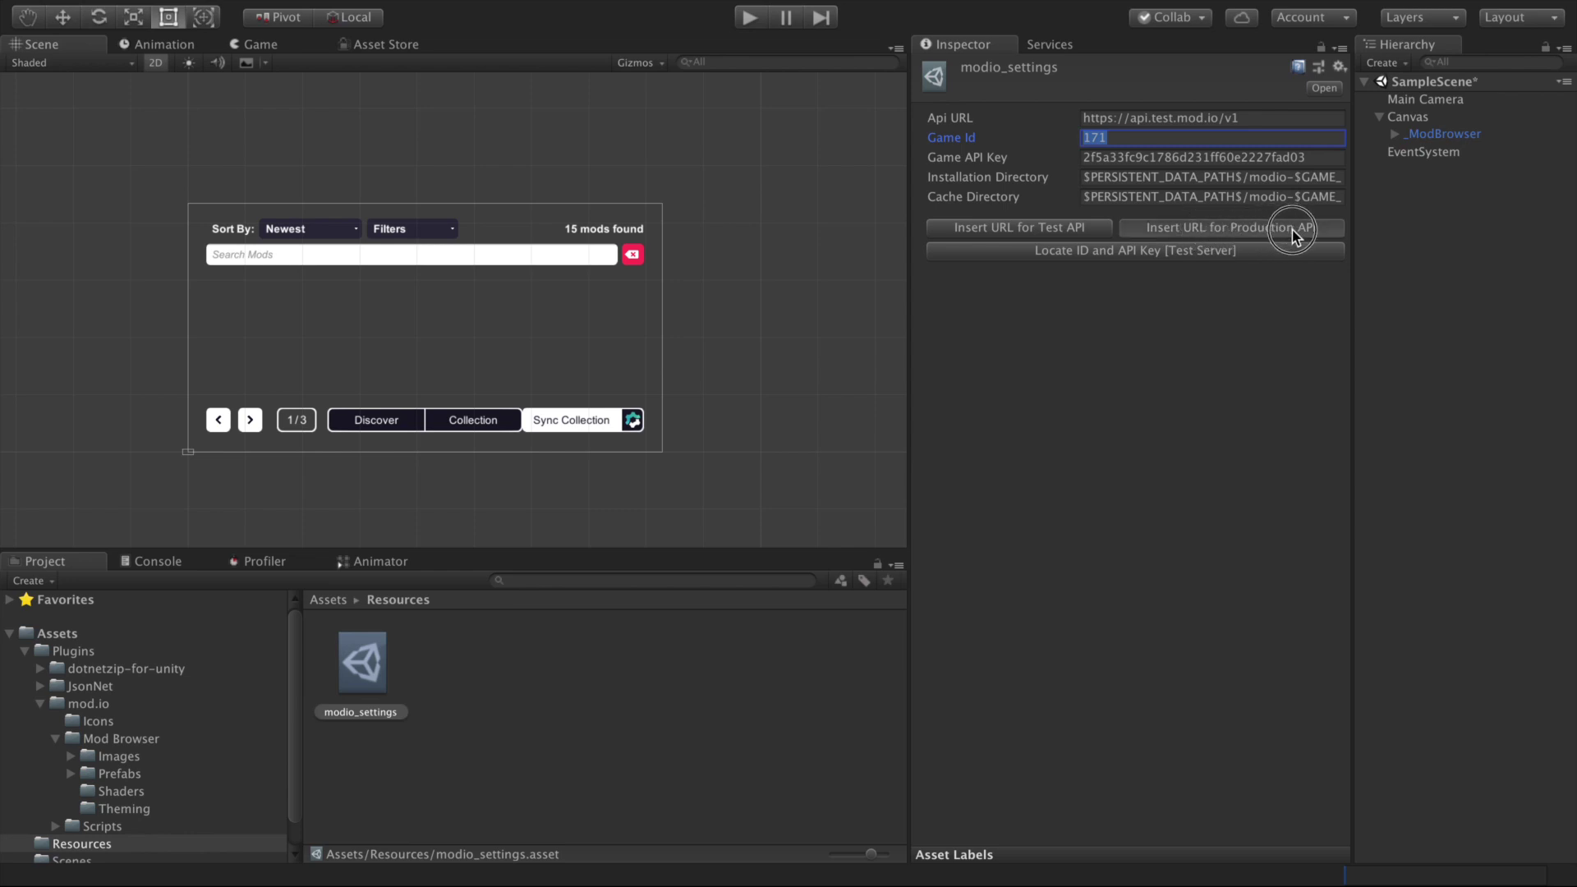
pyautogui.click(1090, 255)
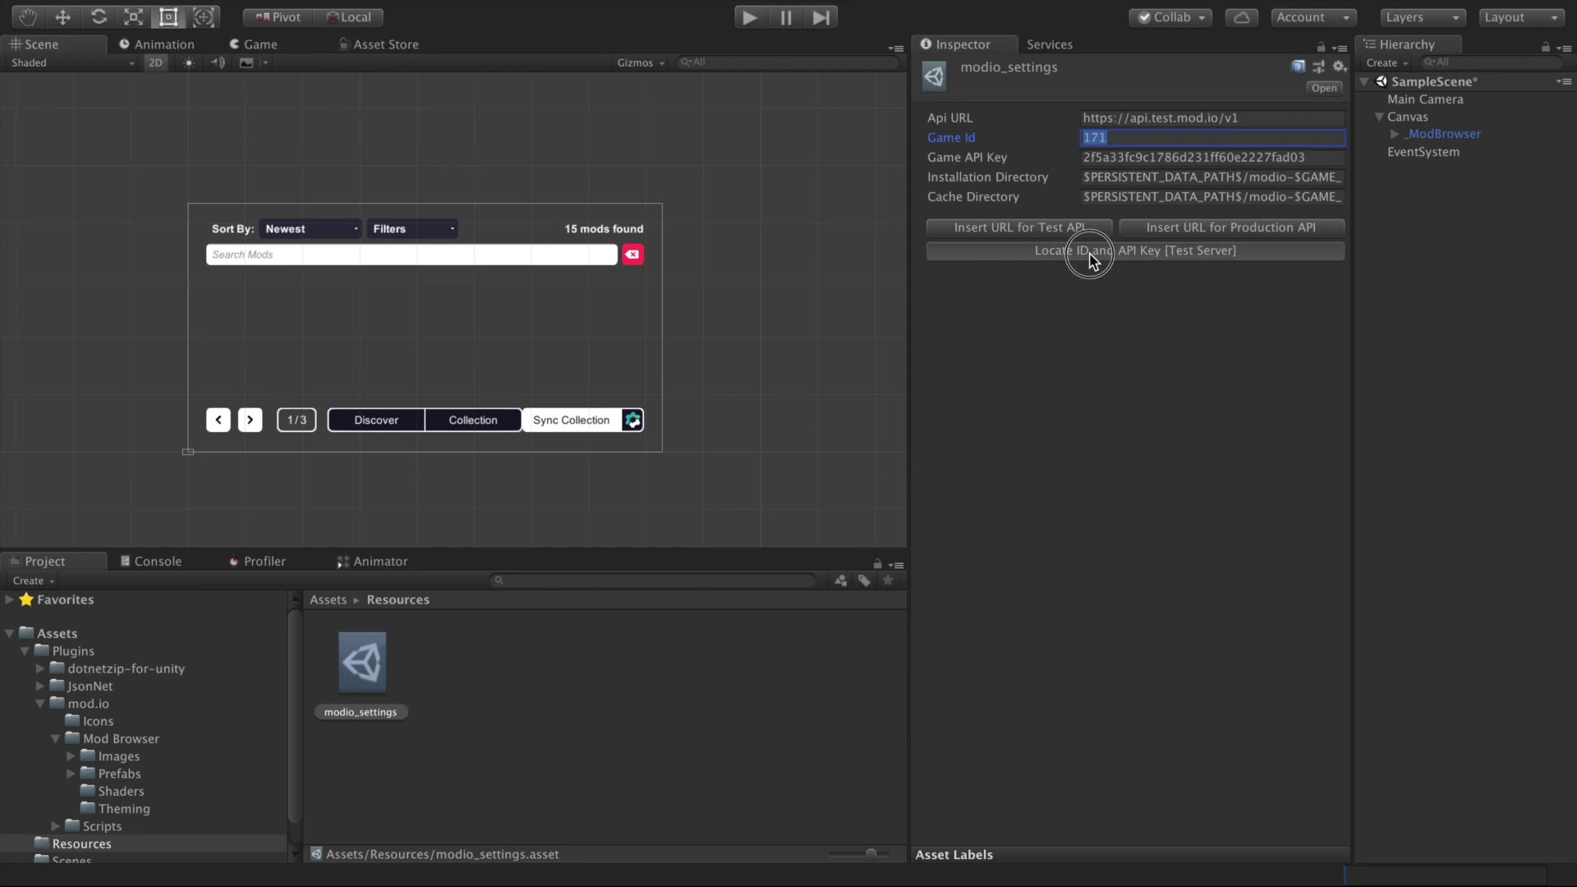
pyautogui.click(1090, 260)
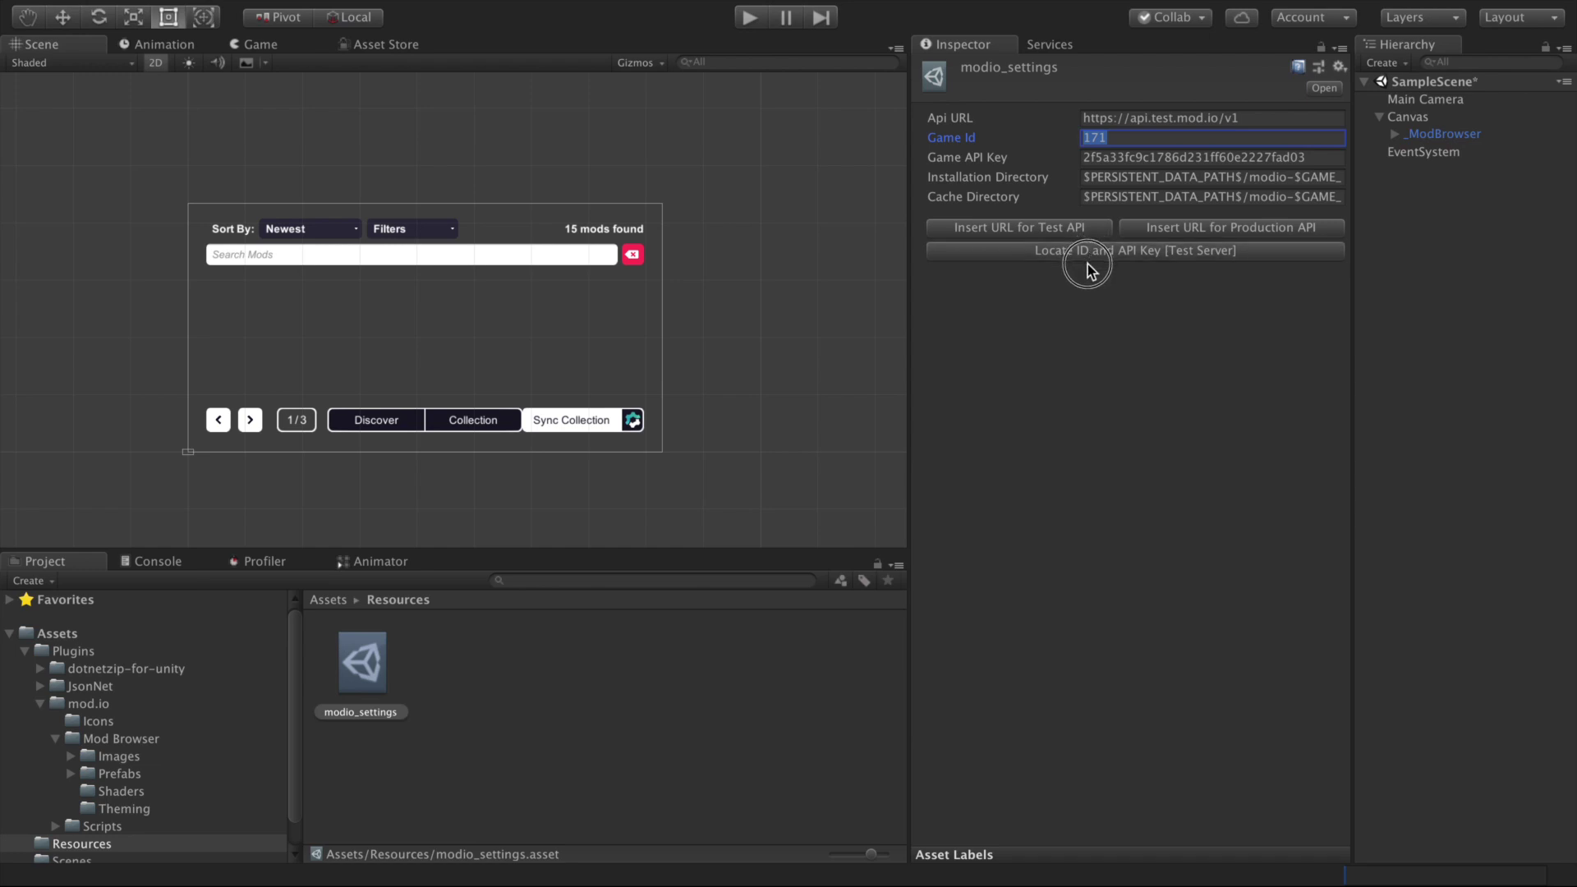
# Step: Run the scene in play mode, subscribe to Mod #8 from its details page and close the page
pyautogui.click(751, 20)
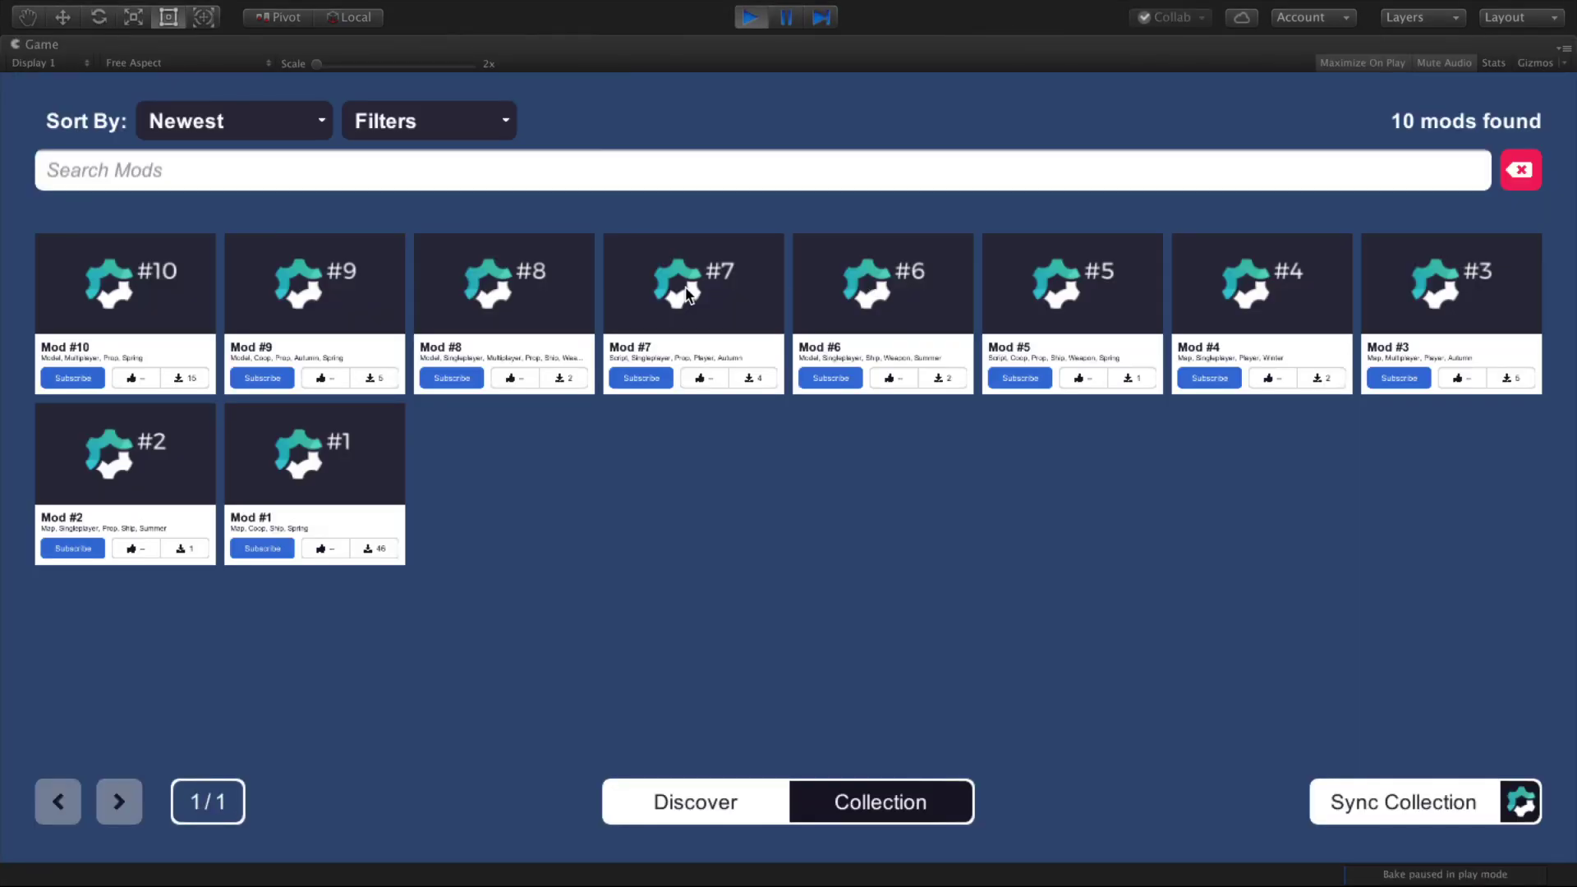
pyautogui.click(533, 292)
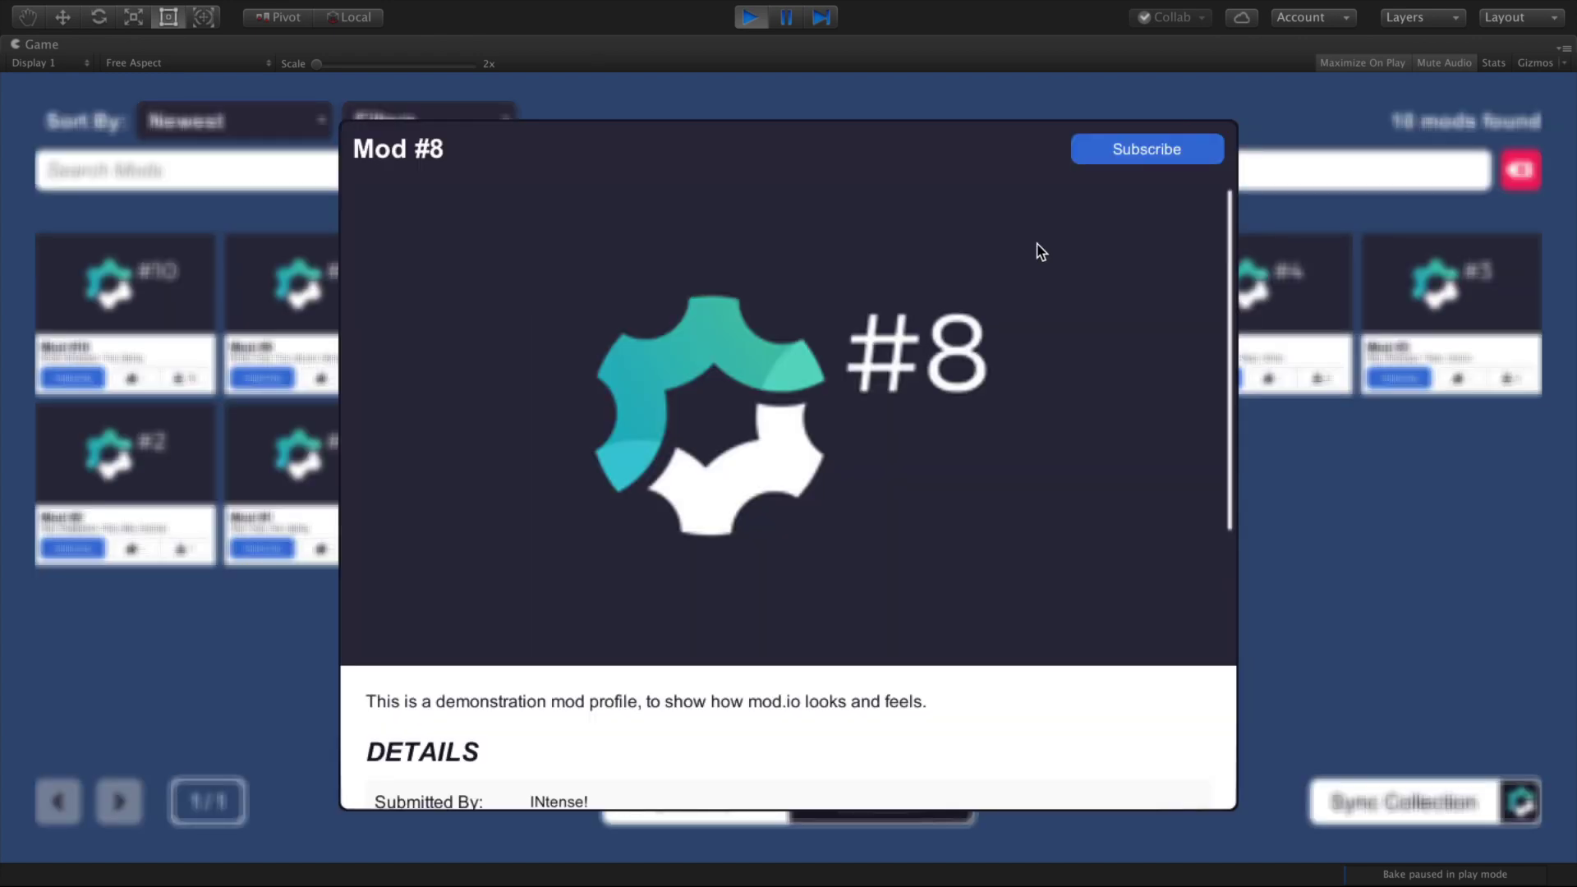
pyautogui.click(1197, 153)
pyautogui.click(1348, 485)
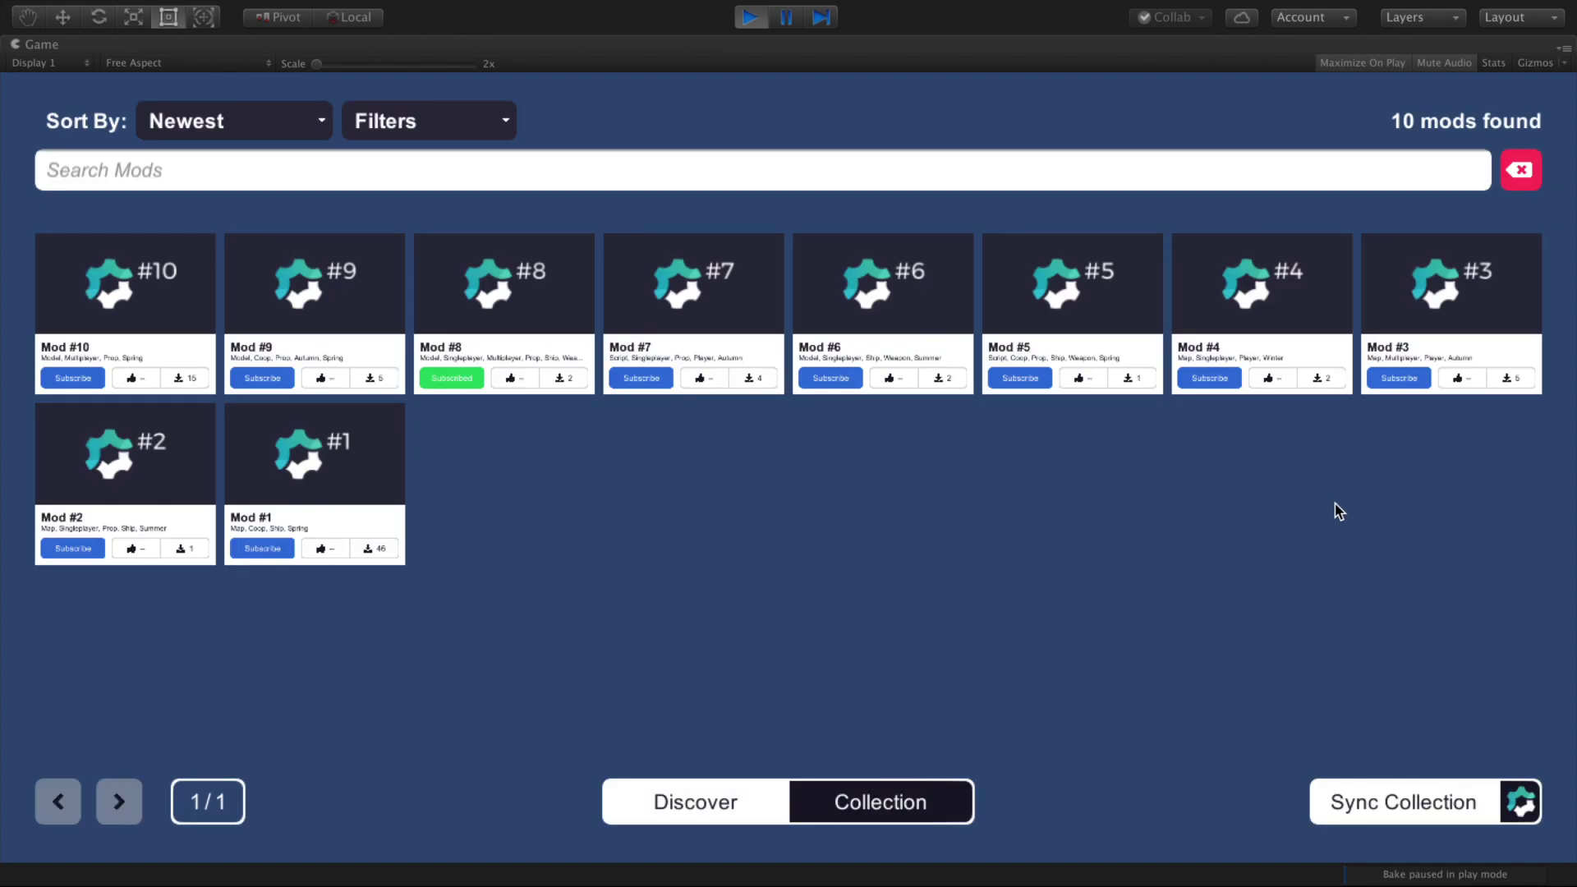
# Step: Subscribe to Mod #6, check the mod collection and return to the Discover view
pyautogui.click(840, 379)
pyautogui.click(892, 797)
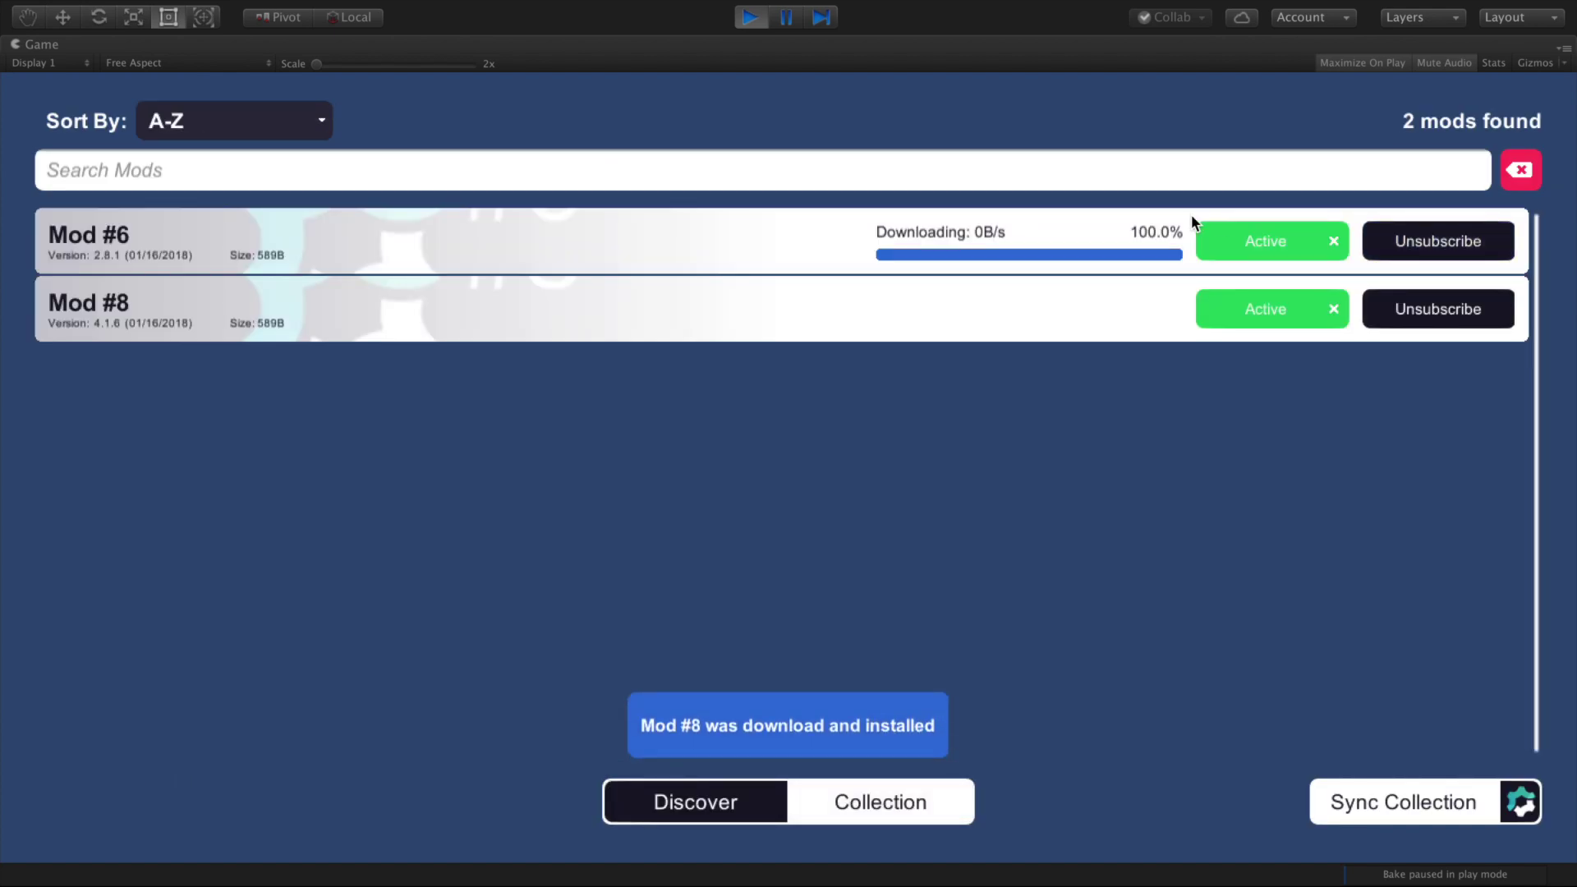
pyautogui.click(703, 802)
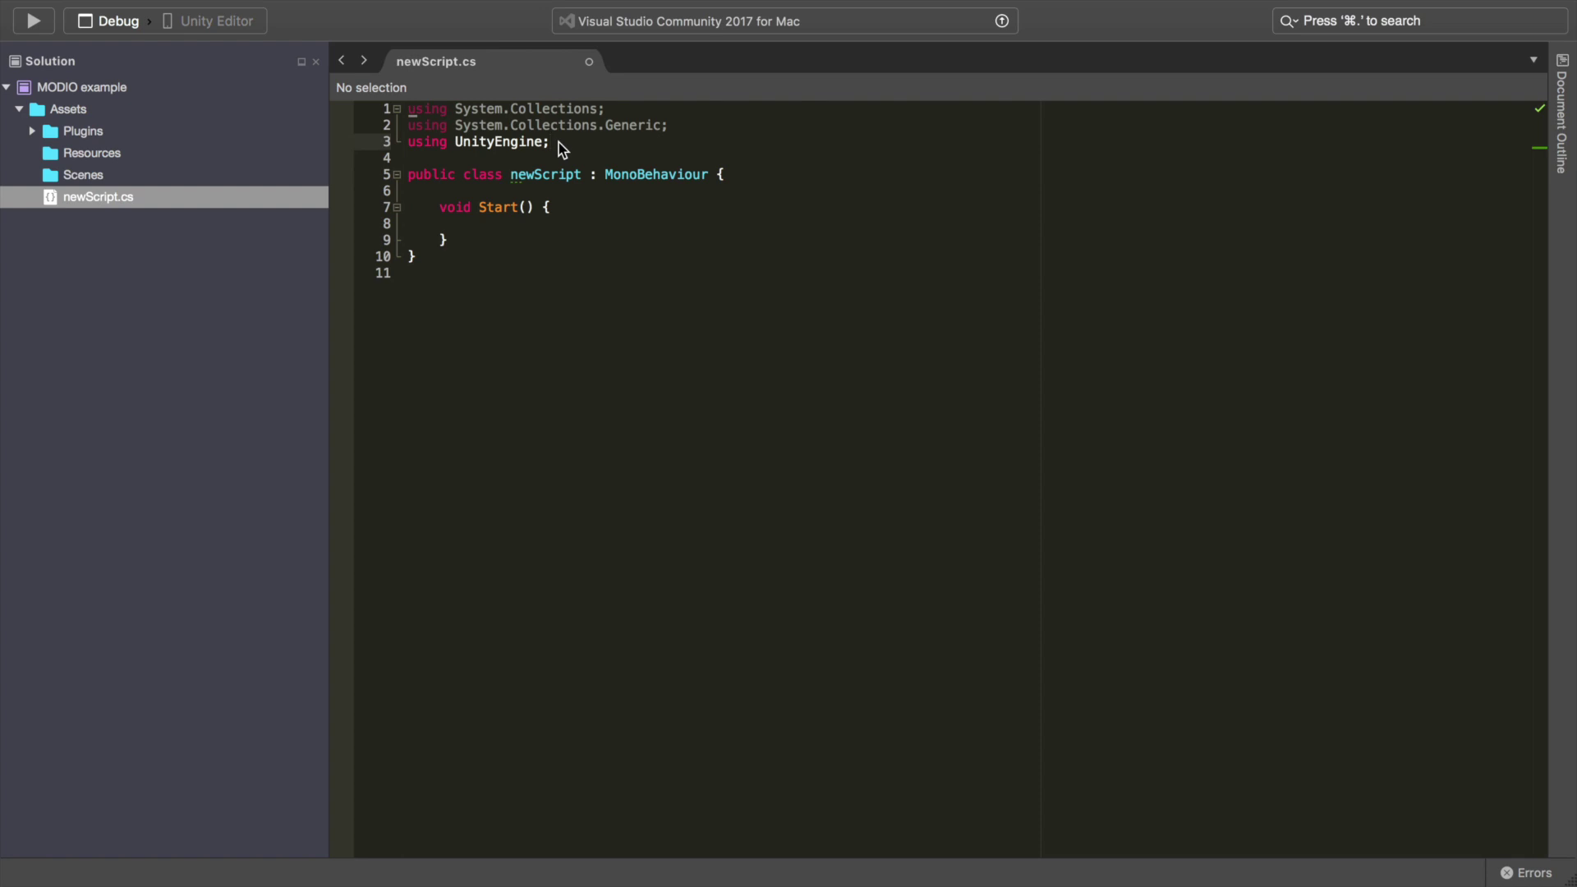
# Step: In Visual Studio, add a using directive for the ModIO namespace below UnityEngine in newScript.cs
pyautogui.press('Return')
pyautogui.write('using mod')
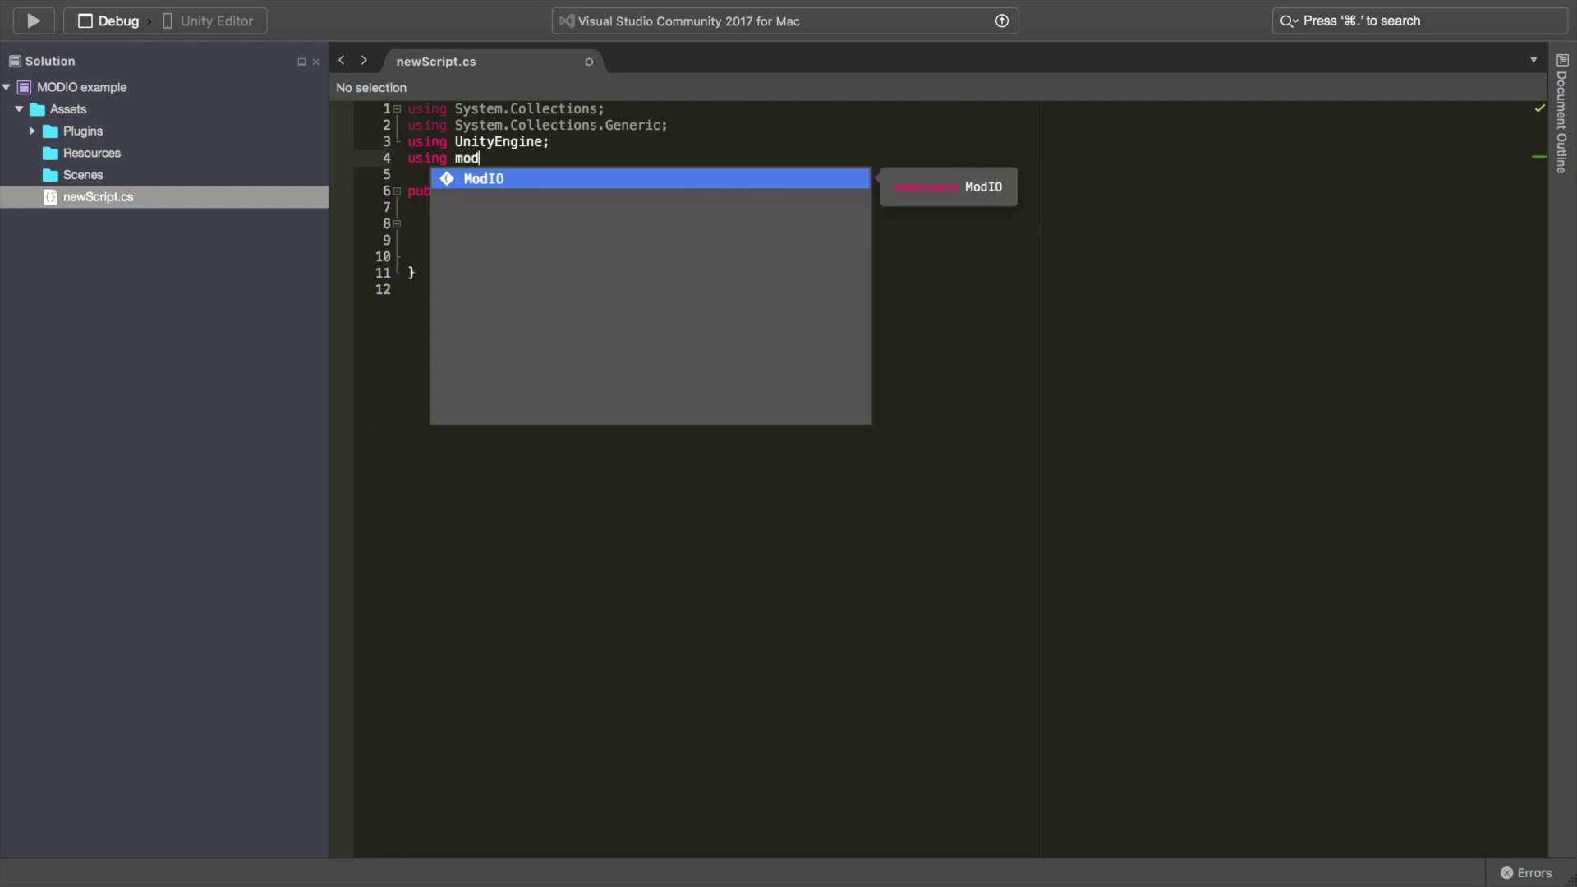
pyautogui.press('Return')
pyautogui.write(';')
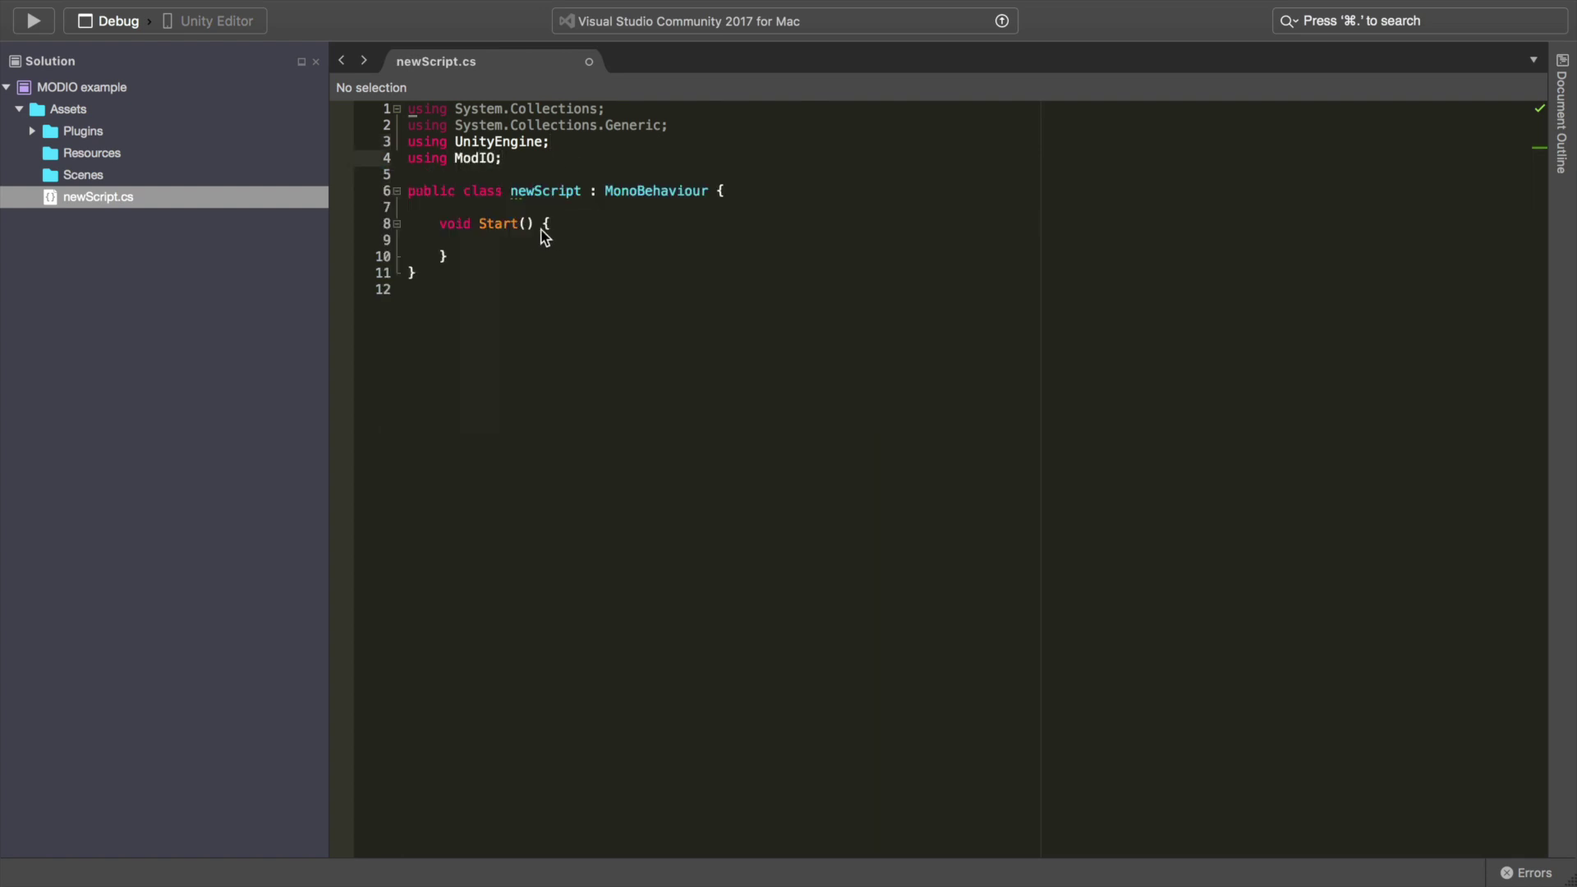
# Step: Declare List<string> mods = ModManager.GetInstalledModDirectories(true); inside Start() and add three new lines below it
pyautogui.click(519, 242)
pyautogui.write('Li')
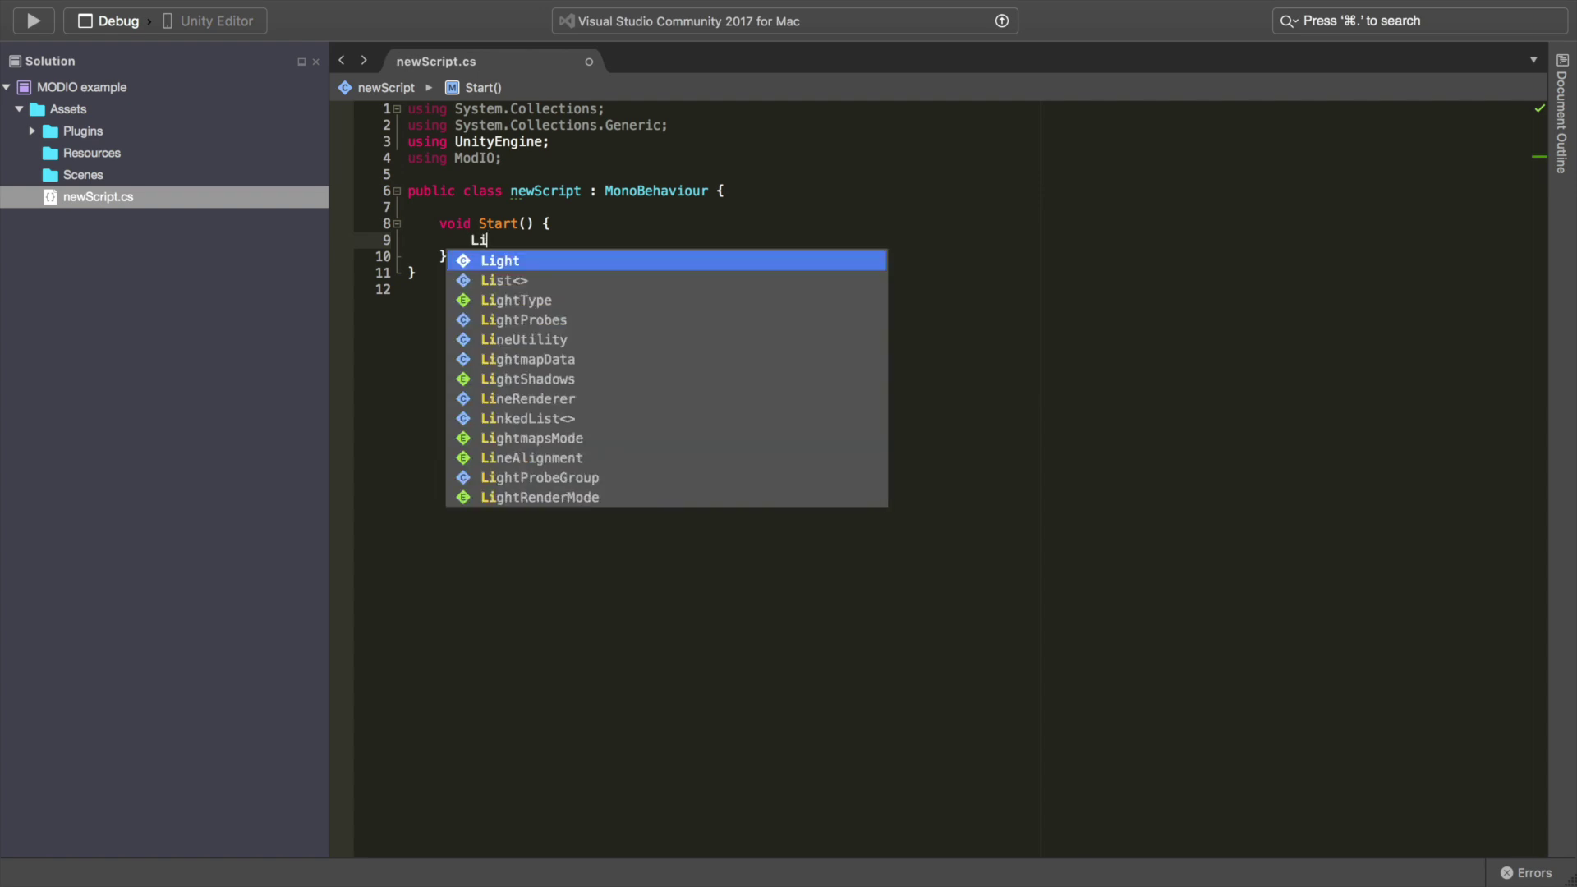
pyautogui.write('st<string')
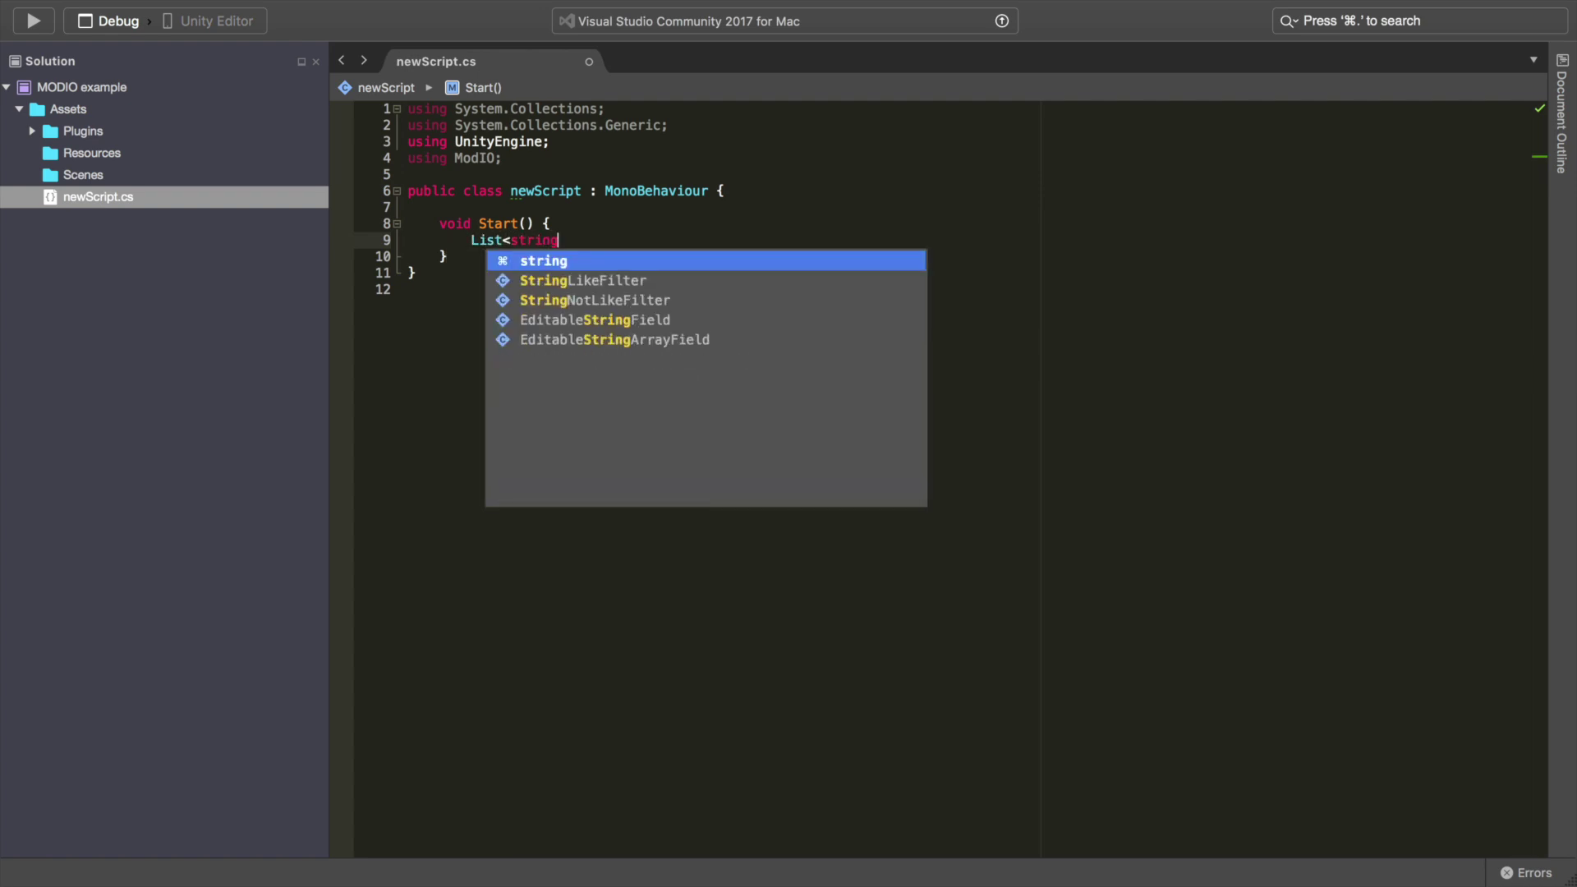
pyautogui.write('> mods = ')
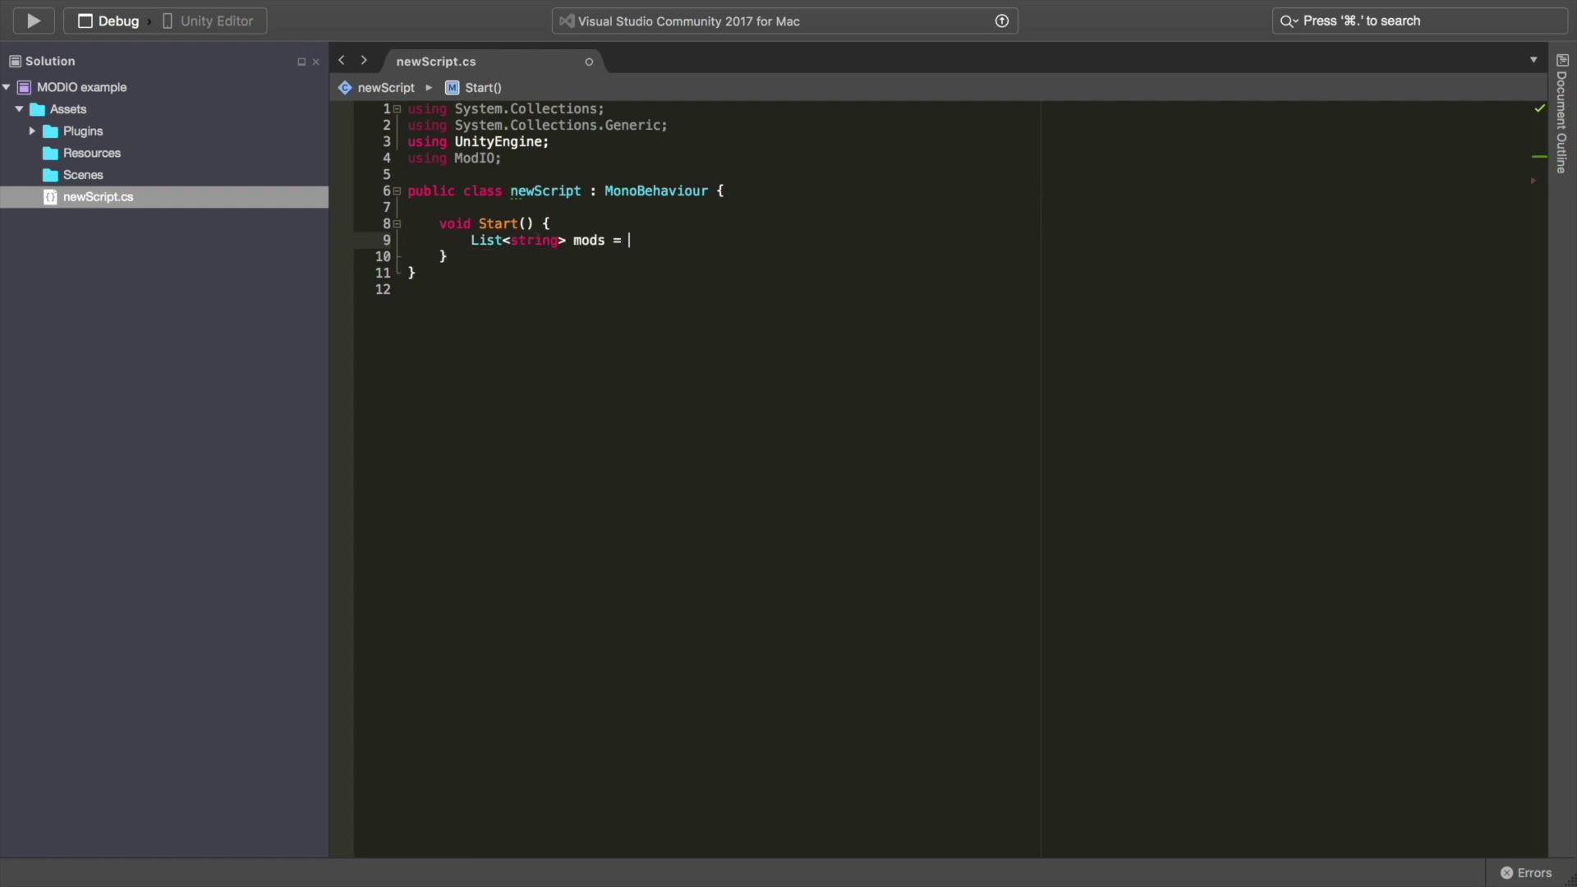
pyautogui.write('ModManager.')
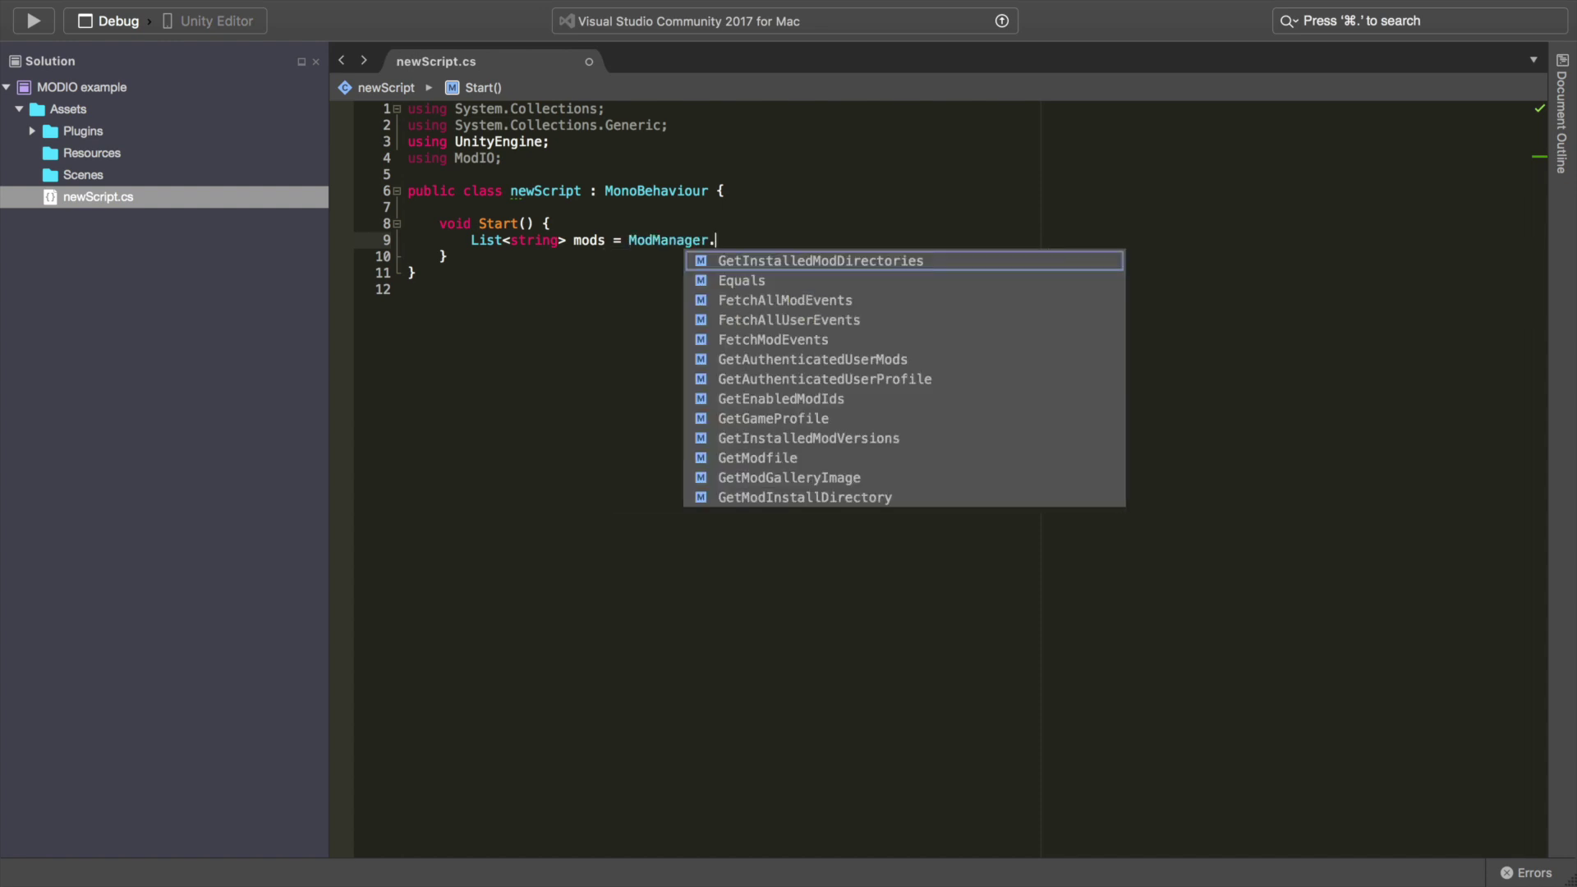
pyautogui.write('getInst')
pyautogui.press('Return')
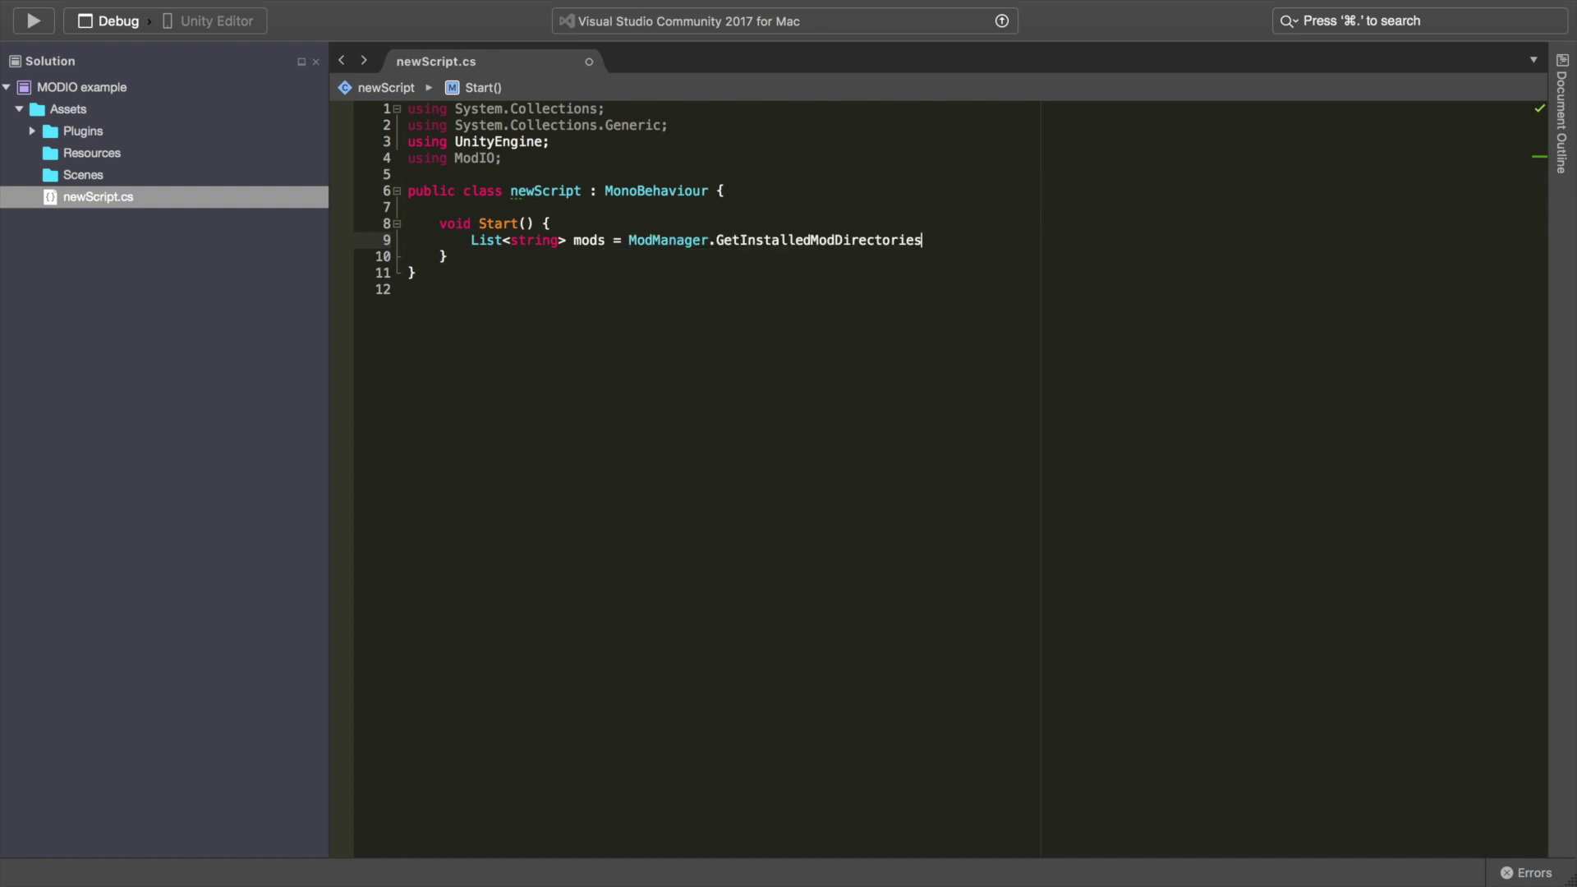
pyautogui.write('(')
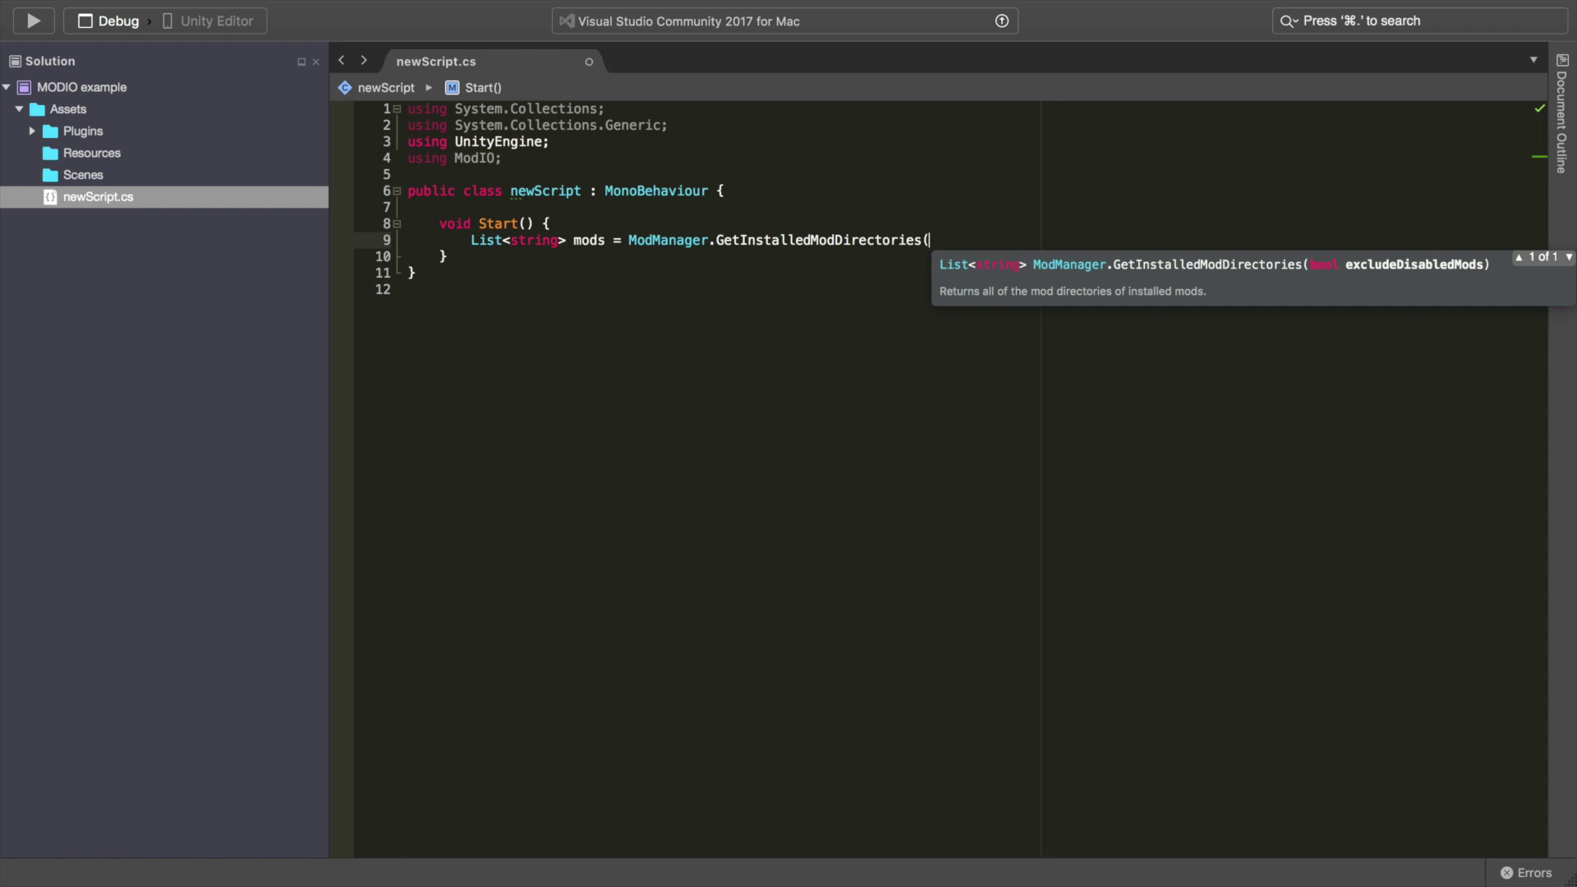
pyautogui.write('true)')
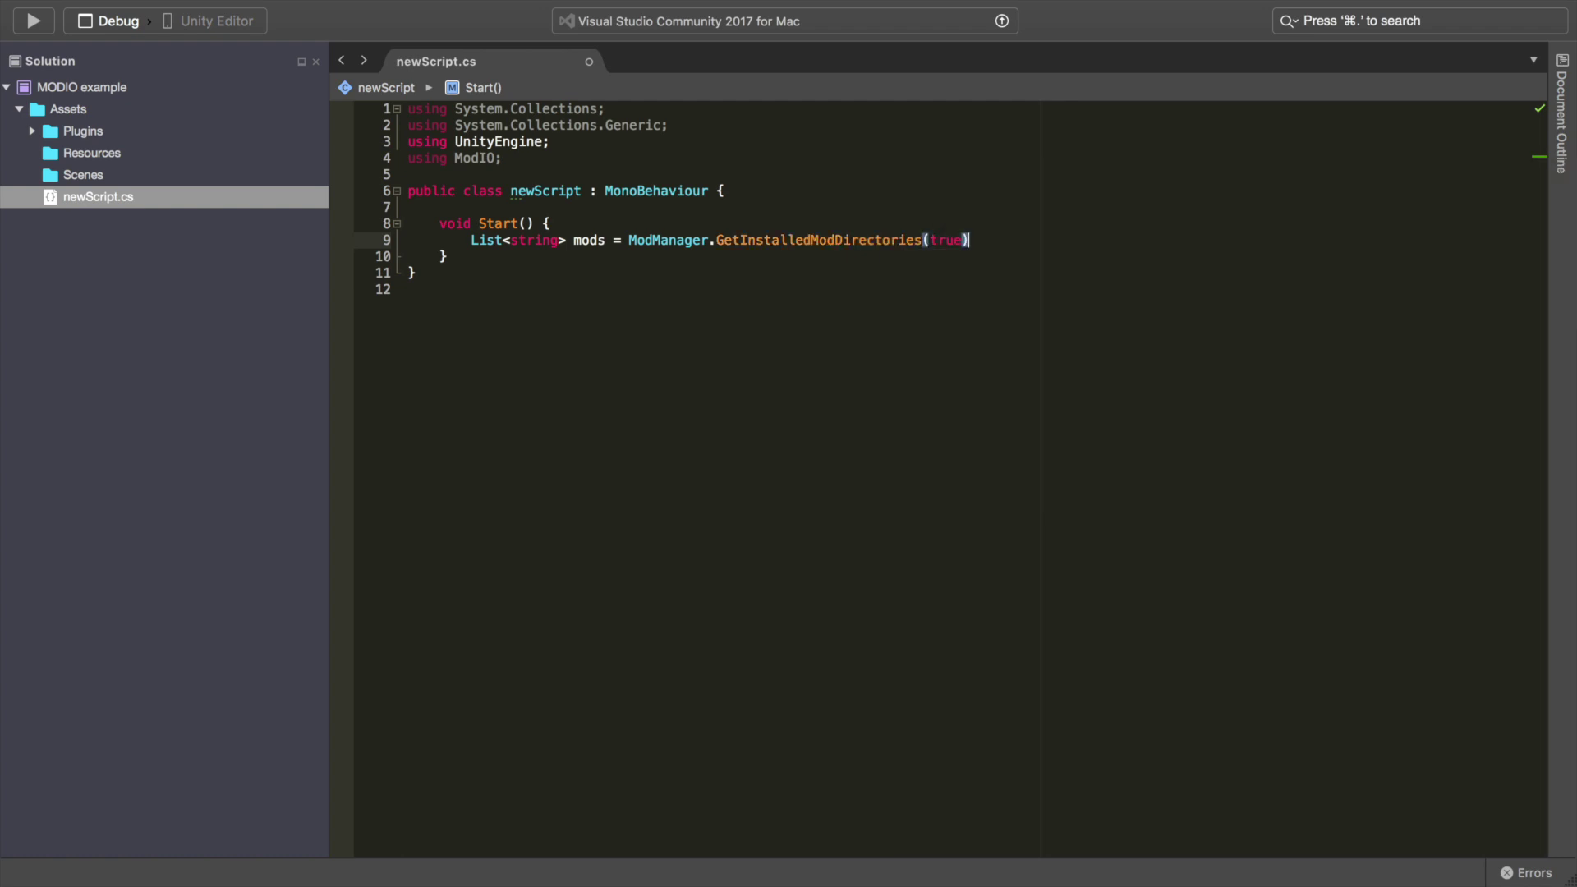
pyautogui.write(';')
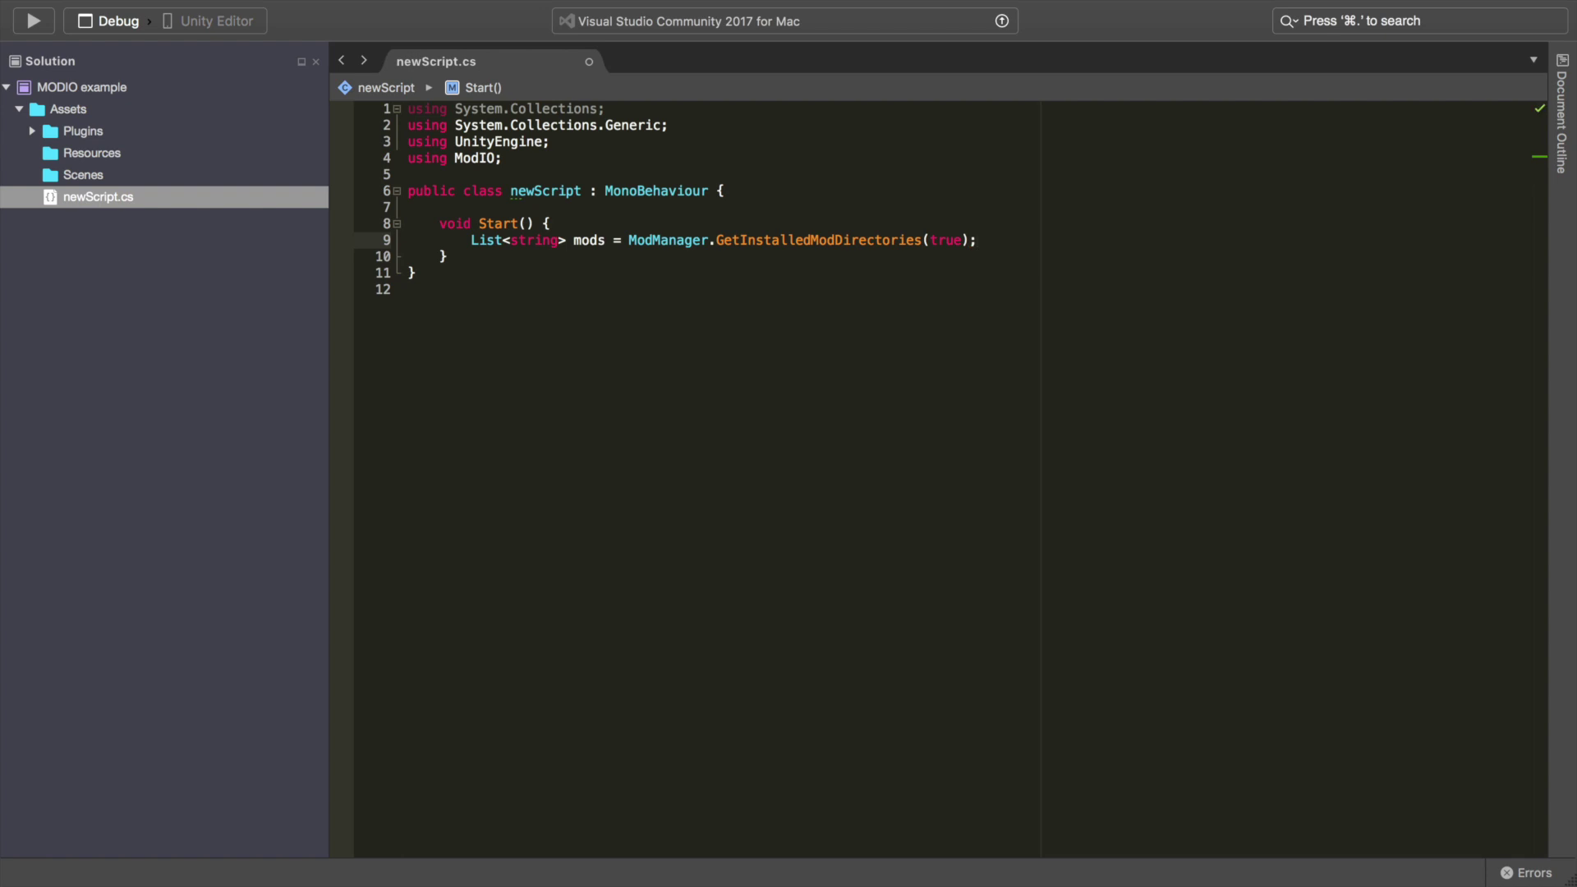
pyautogui.press('Return')
pyautogui.press('Return')
pyautogui.press('Return')
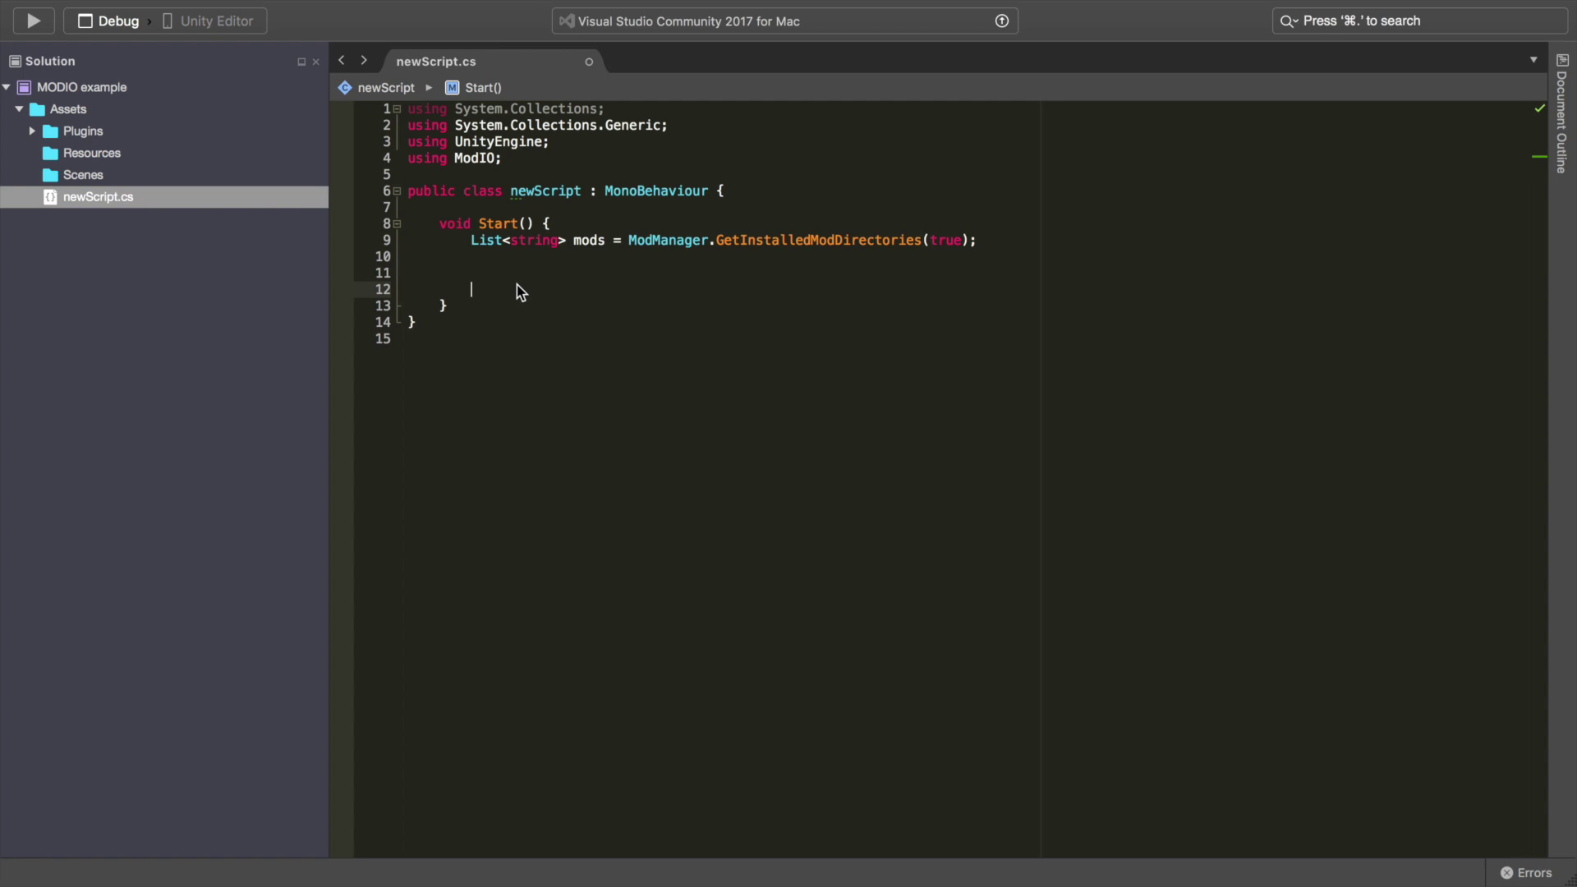
# Step: Below the mods declaration, add a for loop up to mods.Count that calls Debug.Log(System.IO.Path.GetFileName(mods[i]))
pyautogui.write('for (int i = 0; i < mods.Count; i++) {     Debug.Log(System.IO.Path.GetFileName(mods[i])); }')
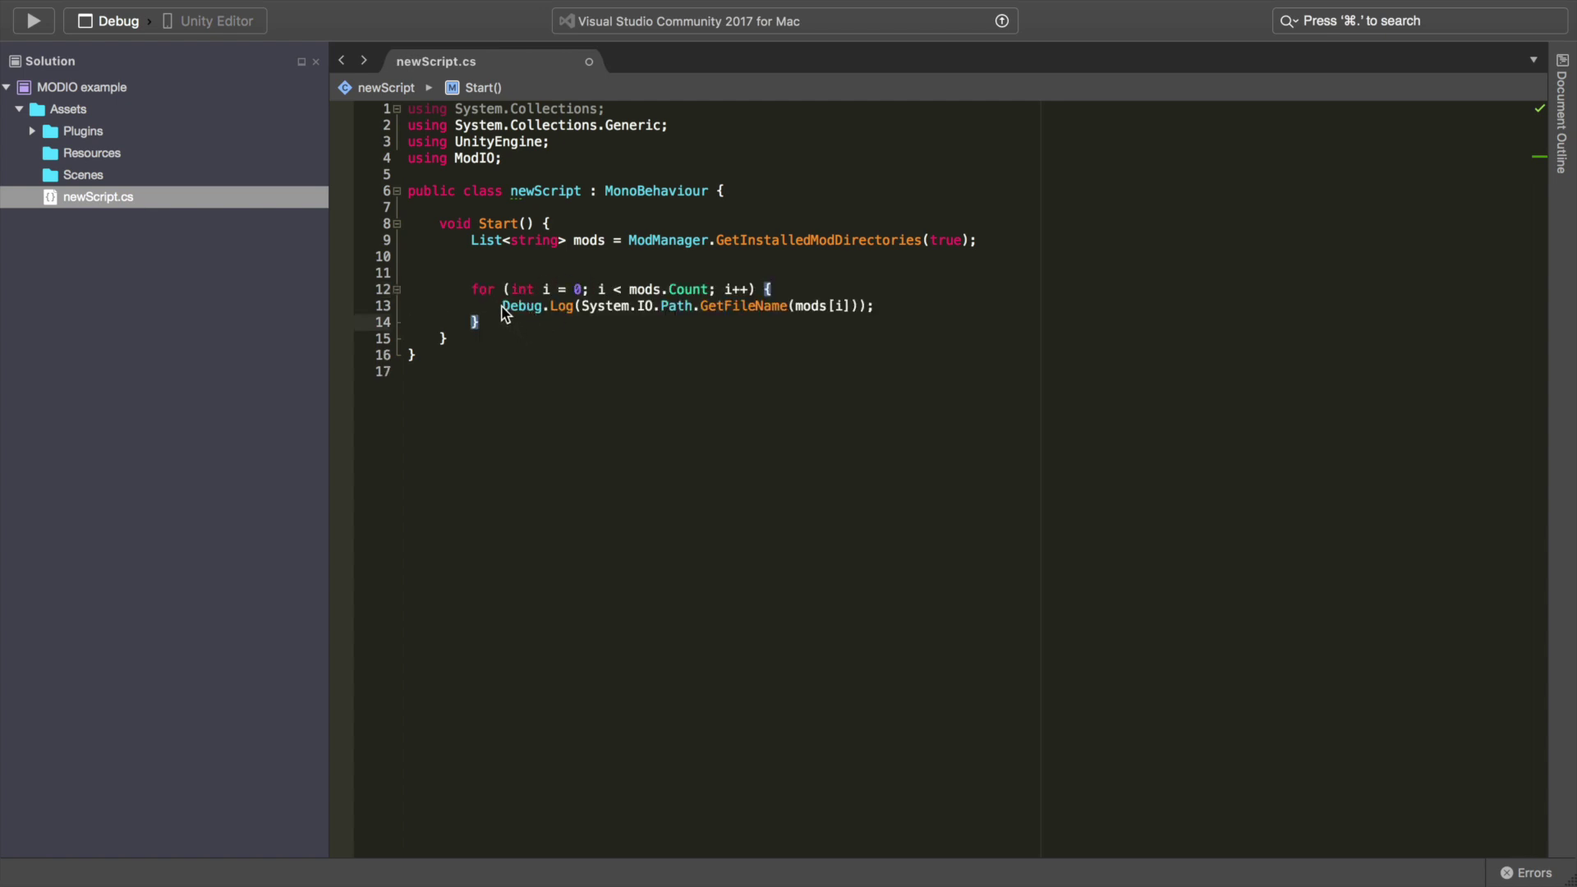
pyautogui.moveTo(503, 309); pyautogui.dragTo(875, 312)
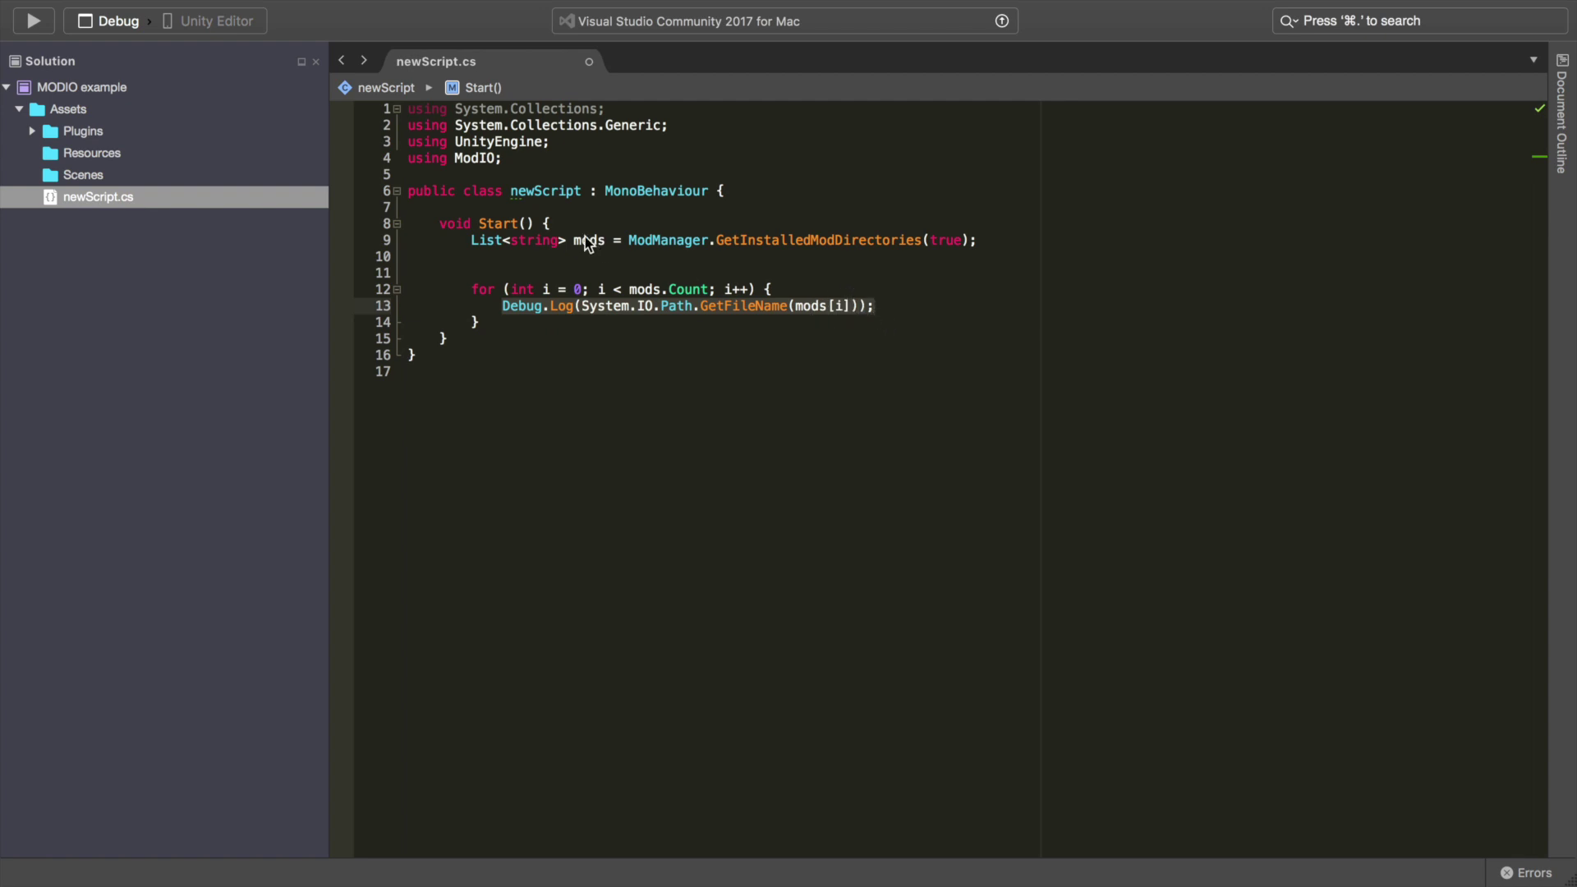
pyautogui.moveTo(573, 240); pyautogui.dragTo(977, 240)
pyautogui.click(894, 307)
pyautogui.press('Down')
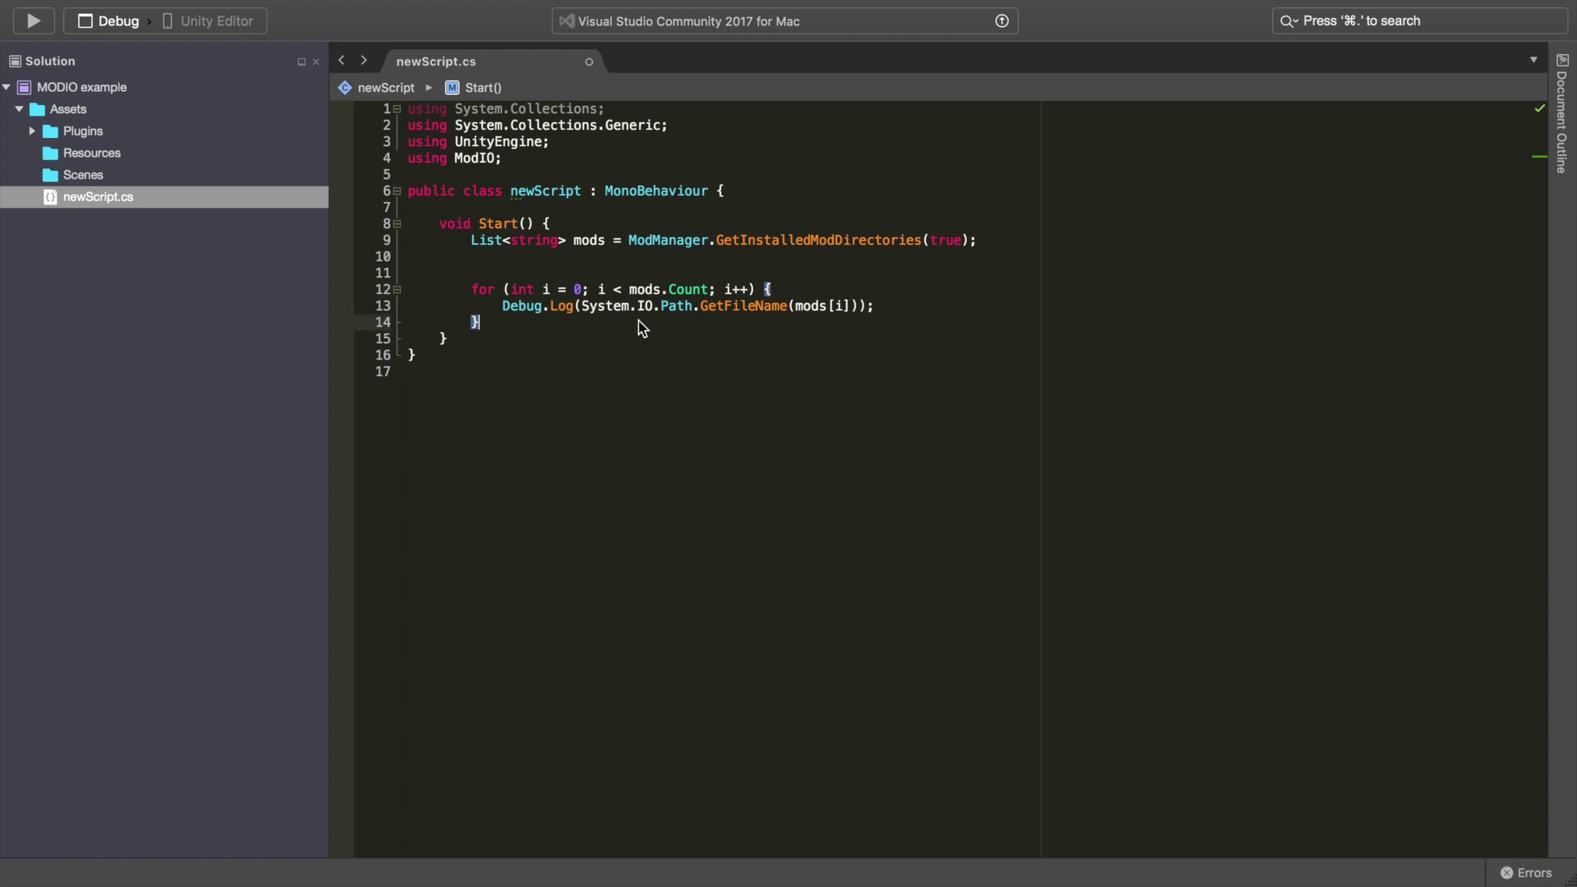
# Step: Switch to Unity, run the scene in play mode and open the console
pyautogui.hotkey('ctrl', 'Left')
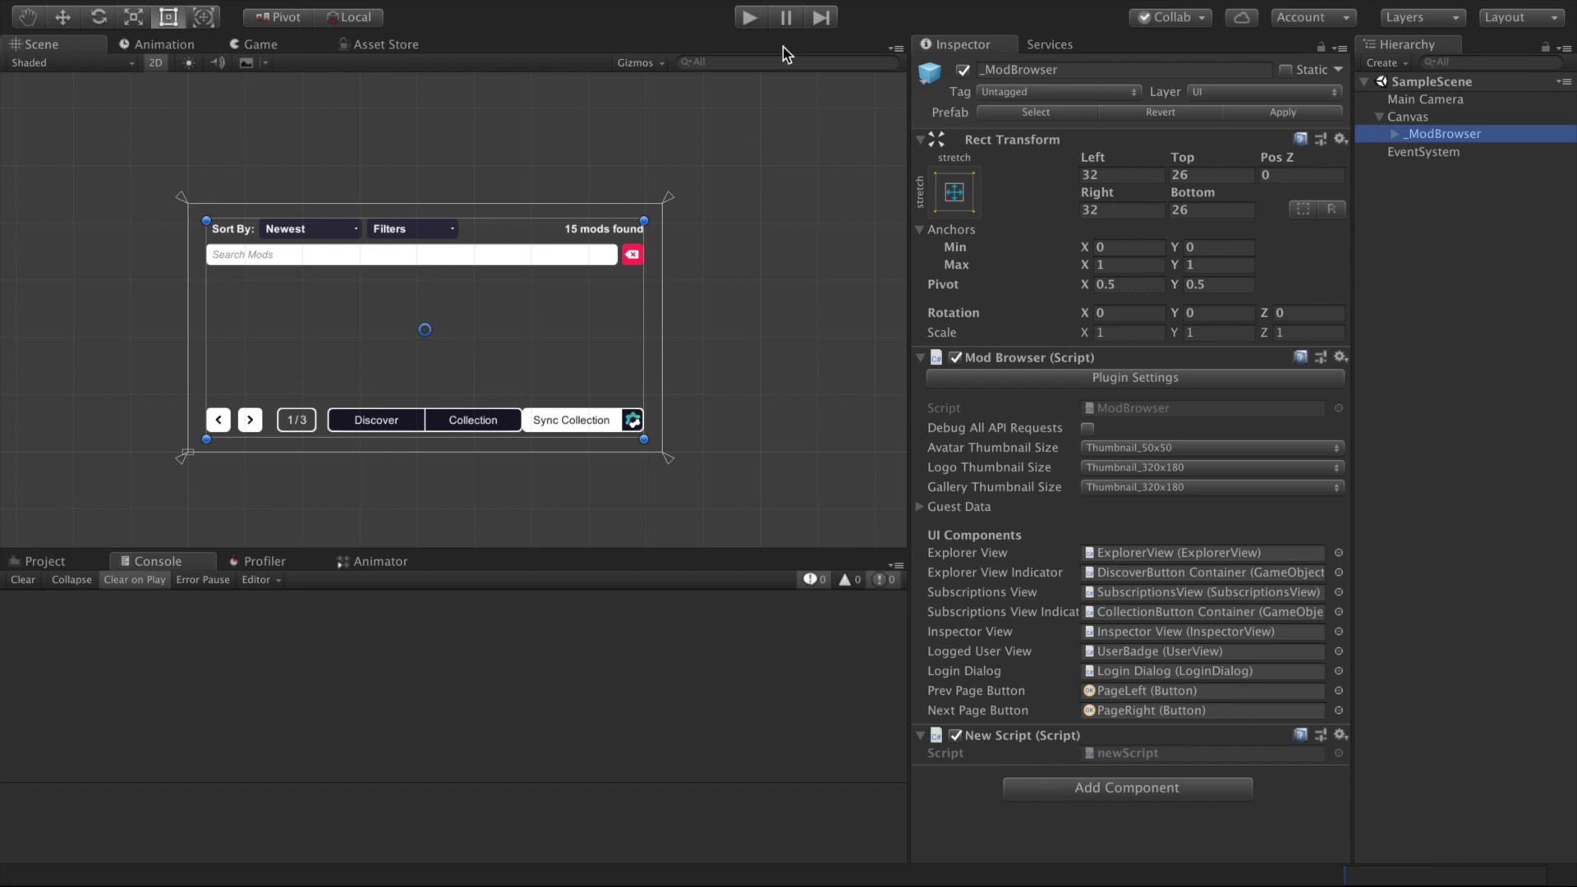
pyautogui.click(750, 18)
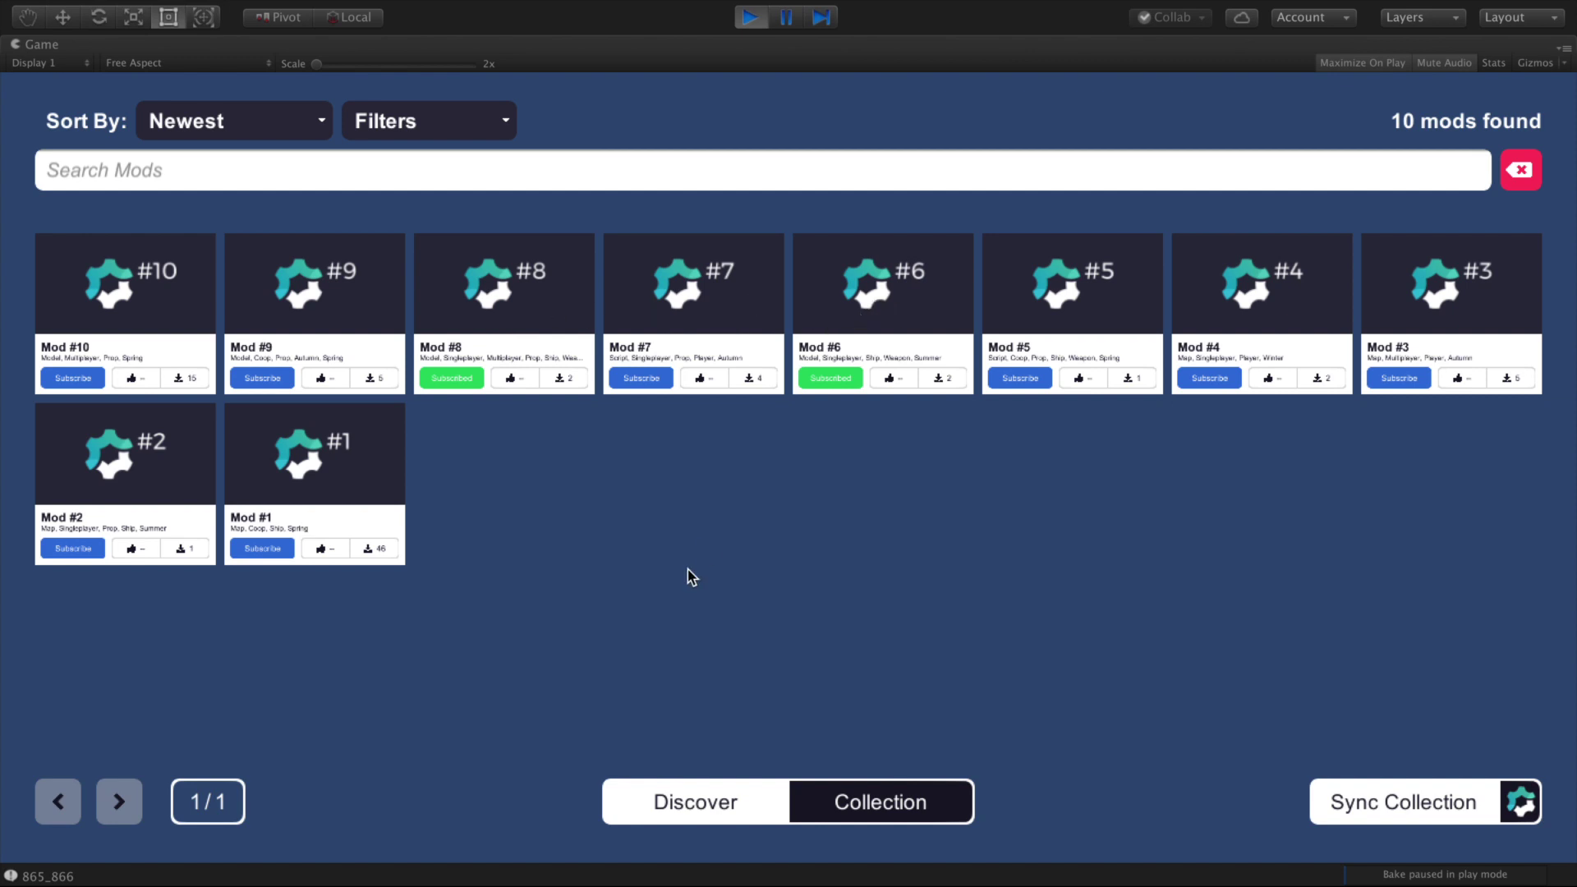
pyautogui.click(83, 872)
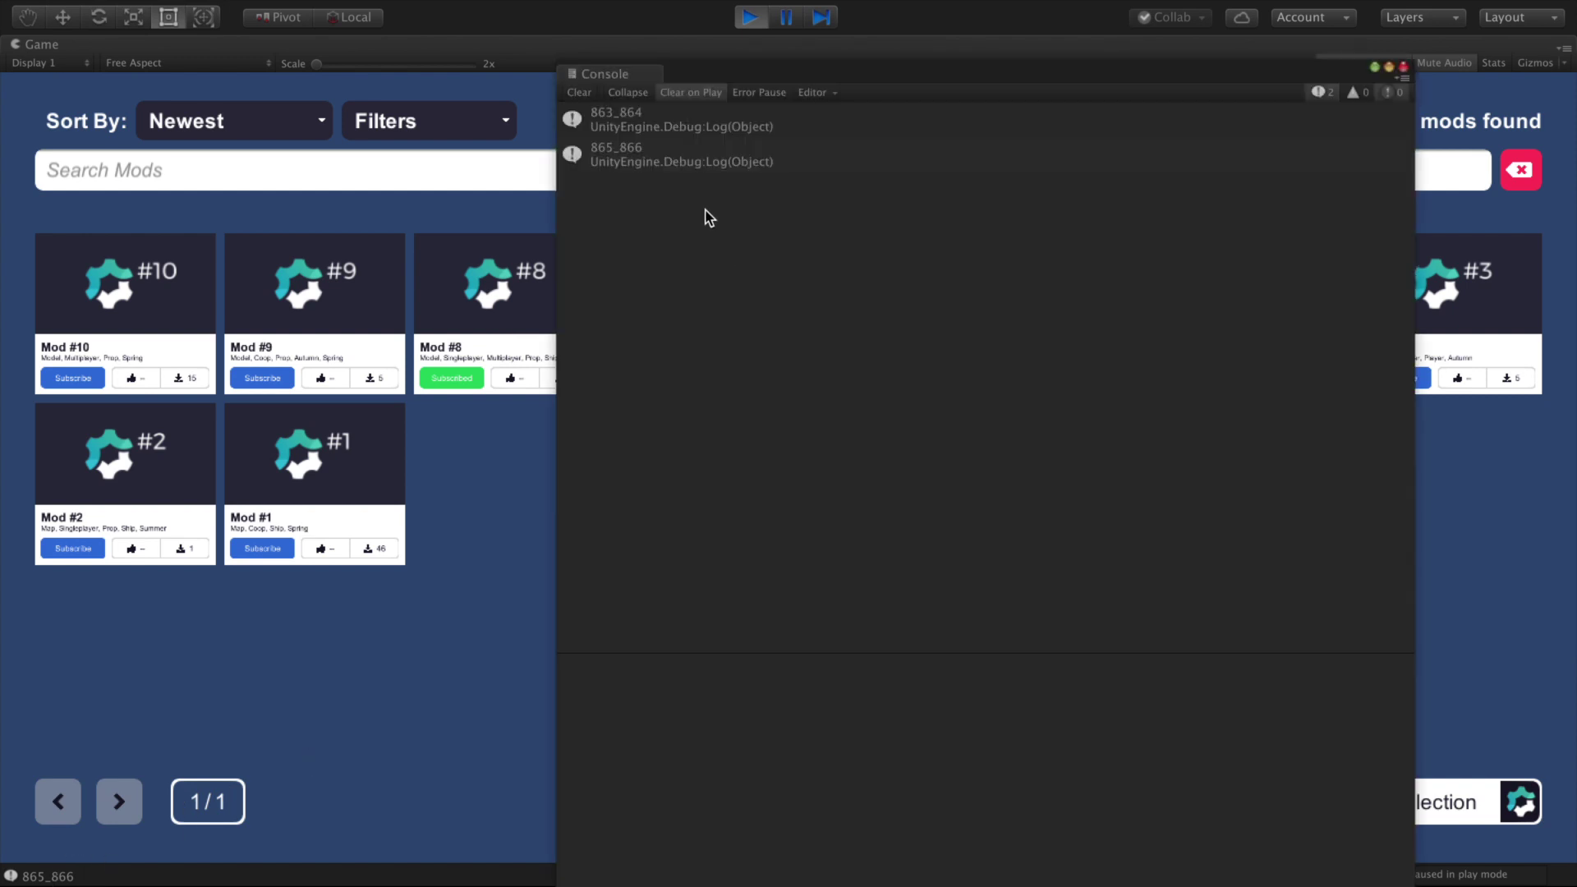
# Step: Examine the logged mod directory names in the console alongside the subscribed mods, and stop play mode
pyautogui.click(657, 125)
pyautogui.click(660, 156)
pyautogui.moveTo(911, 65); pyautogui.dragTo(855, 484)
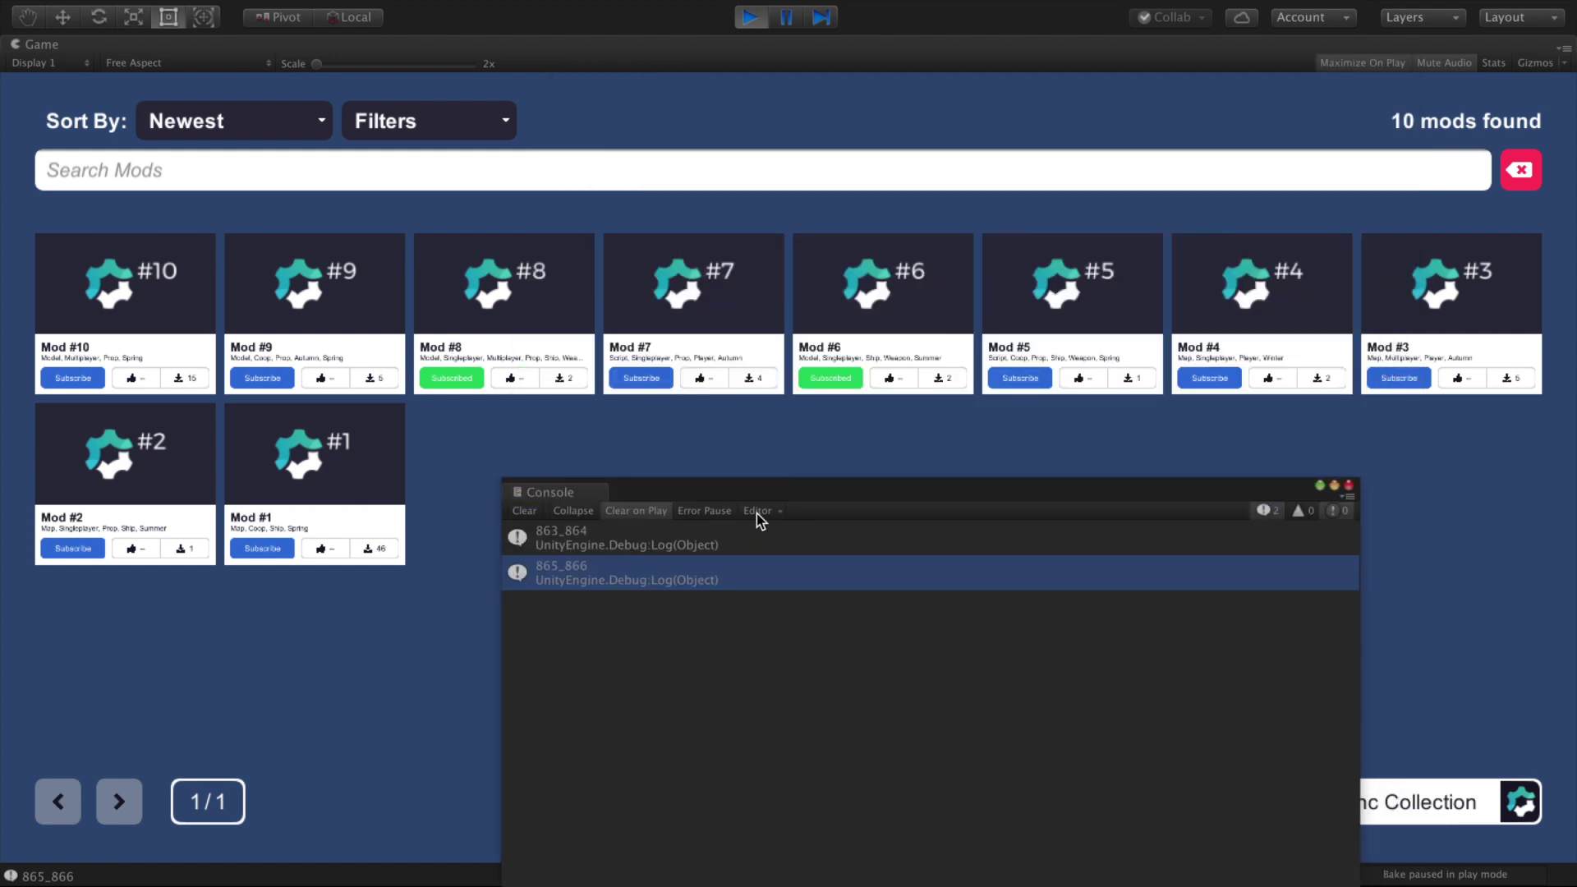
pyautogui.click(662, 543)
pyautogui.click(608, 575)
pyautogui.click(623, 553)
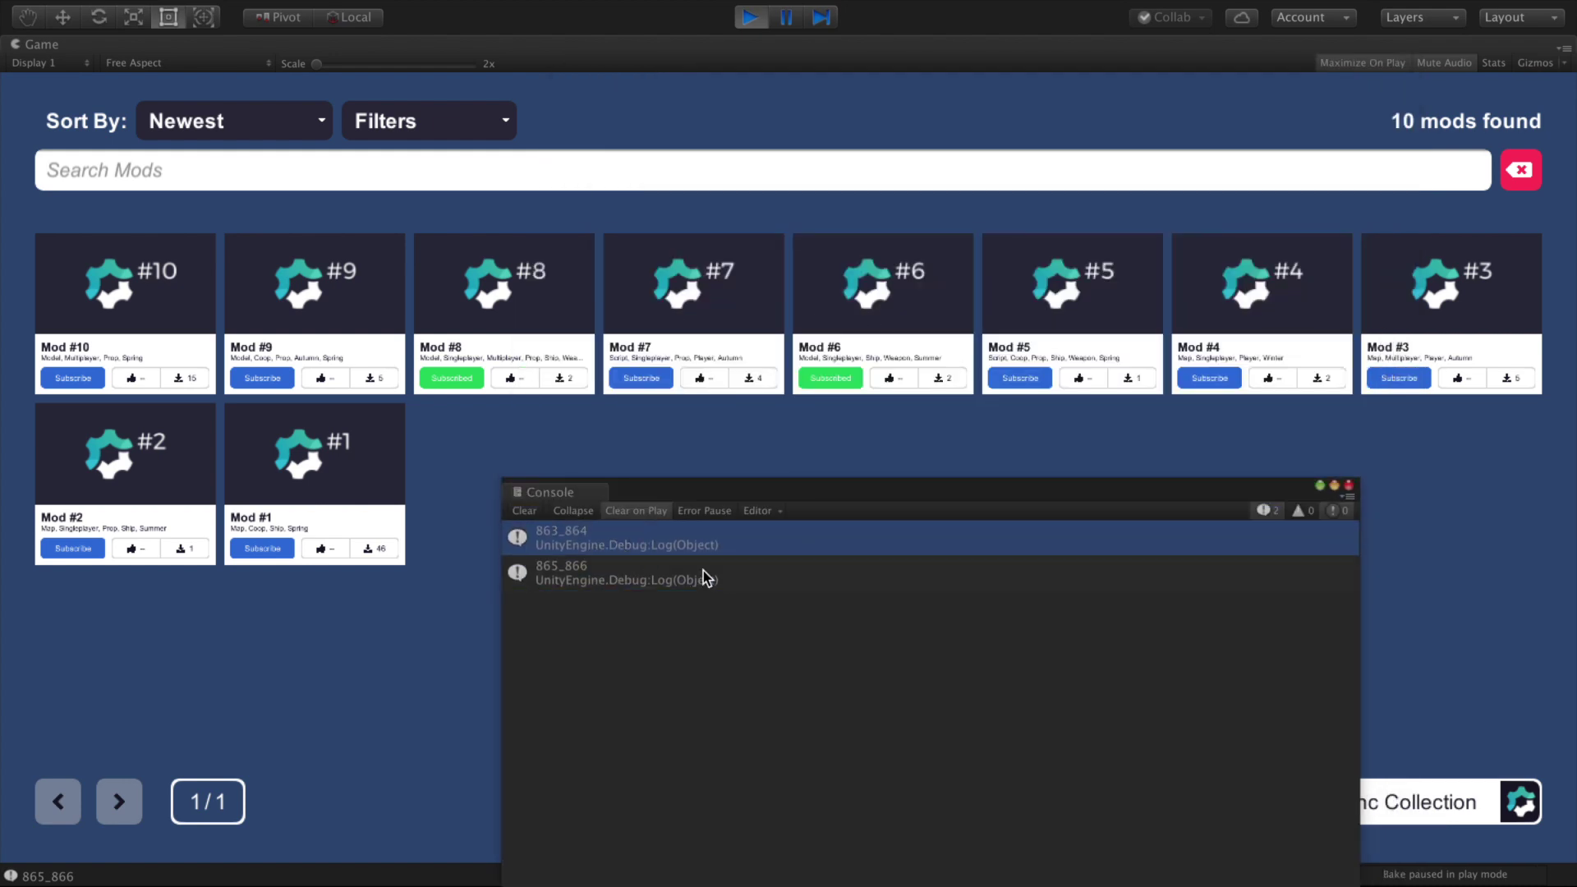
pyautogui.click(702, 579)
pyautogui.click(722, 538)
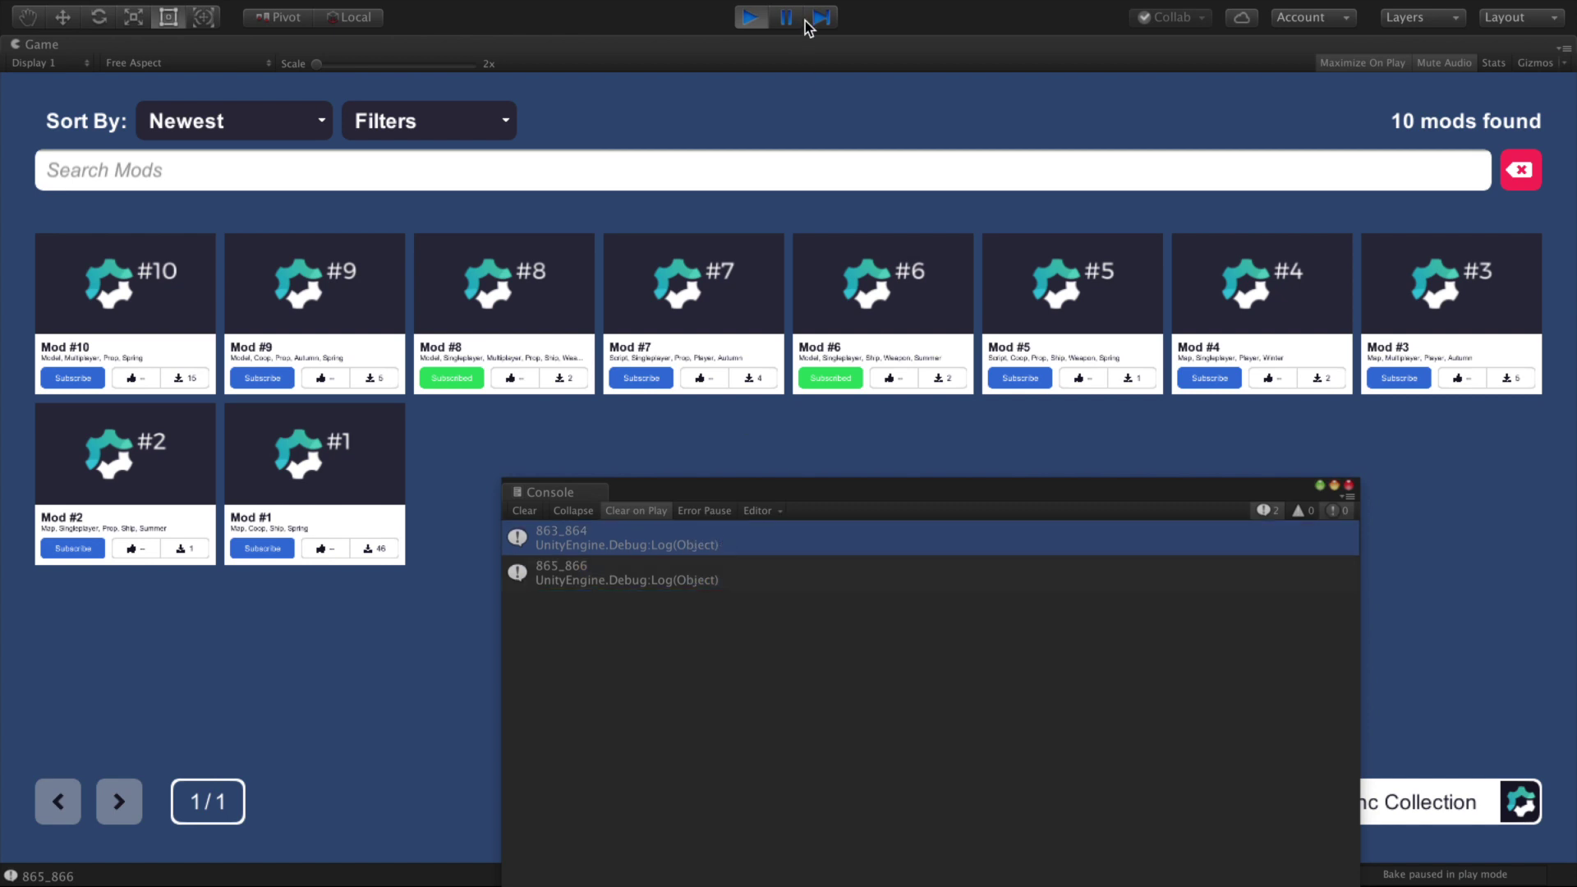
pyautogui.click(754, 20)
# Step: Switch back to Visual Studio and review the GetInstalledModDirectories line in Start()
pyautogui.hotkey('ctrl', 'Right')
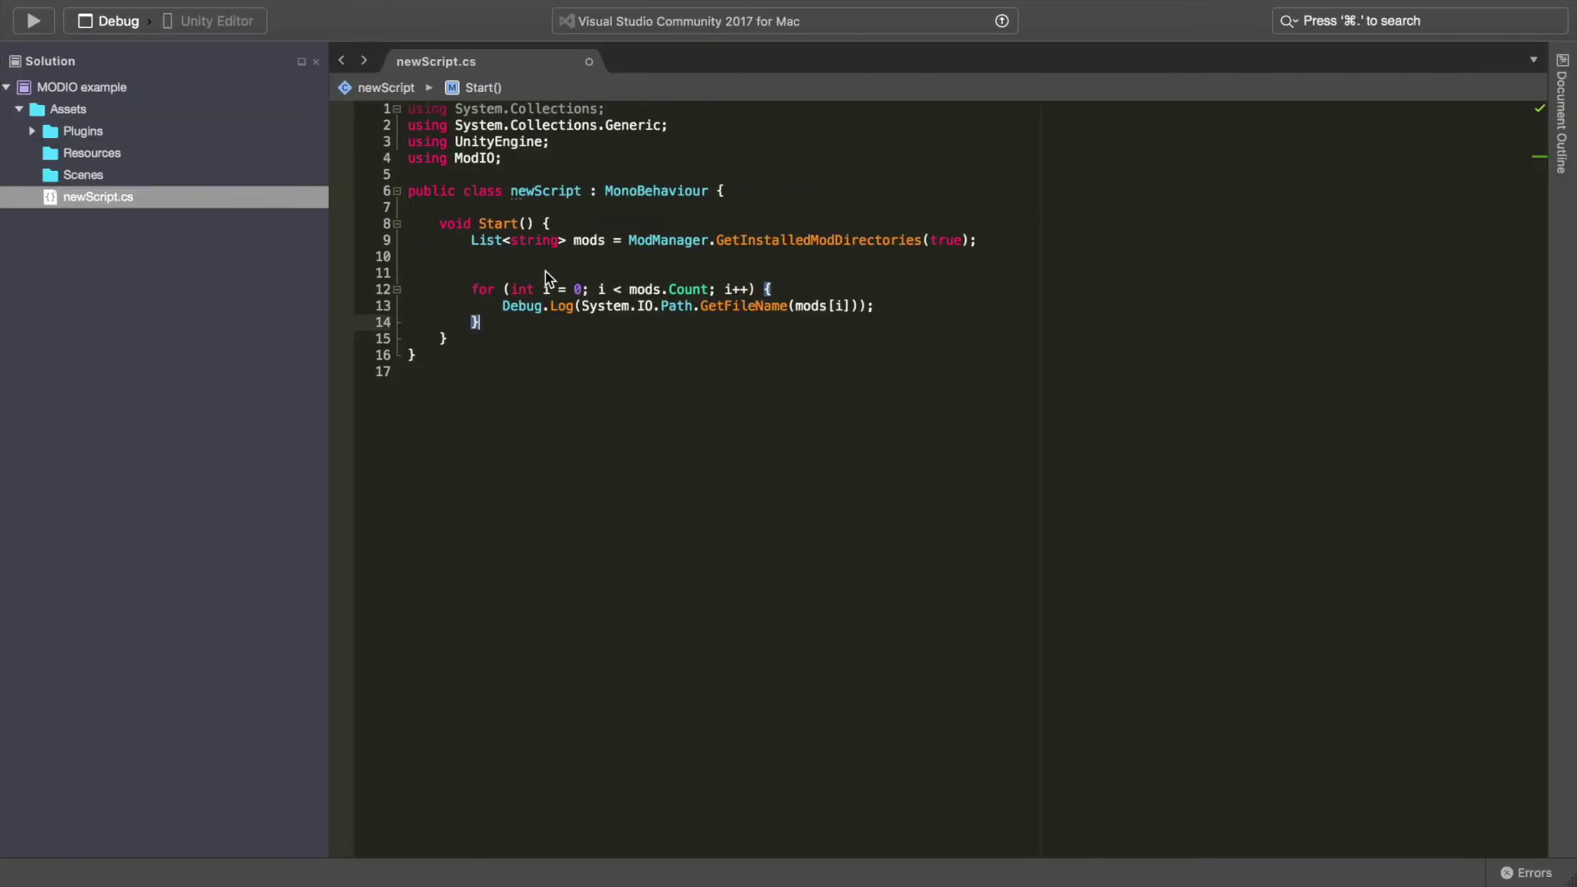
pyautogui.moveTo(465, 240); pyautogui.dragTo(979, 239)
pyautogui.click(794, 275)
pyautogui.click(811, 261)
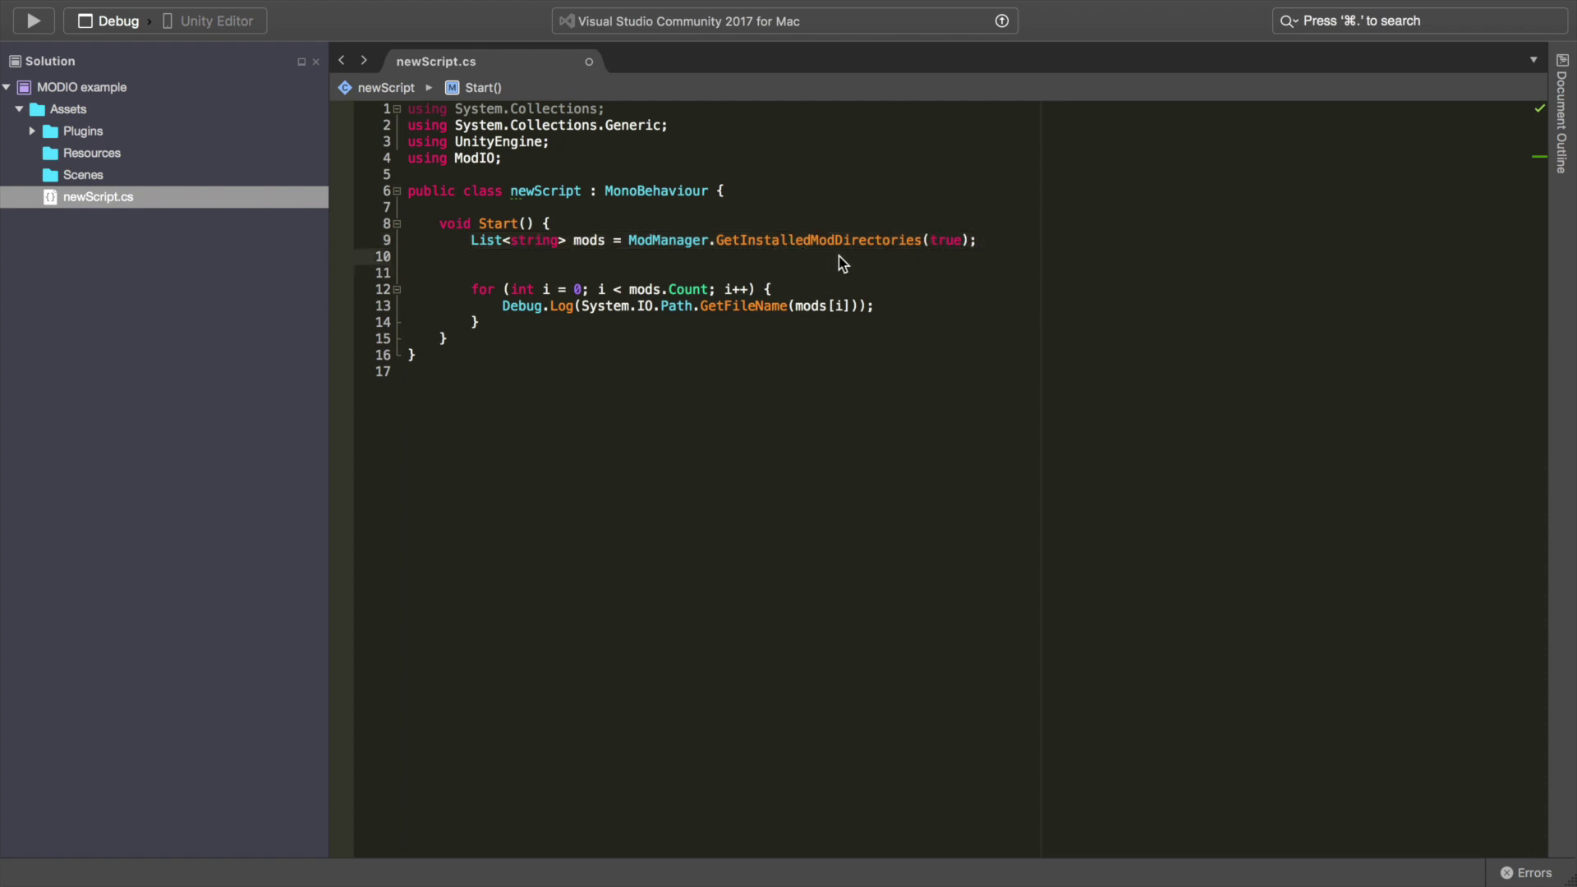